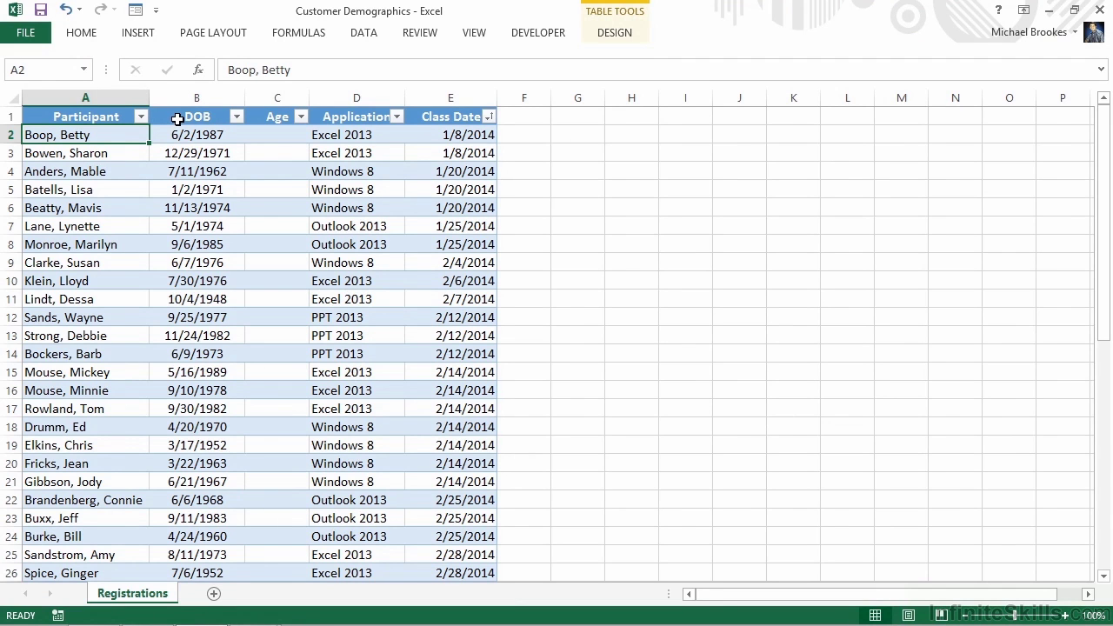
Review the first participant's birth date, application and class date, then select empty Age cell C2
click(181, 134)
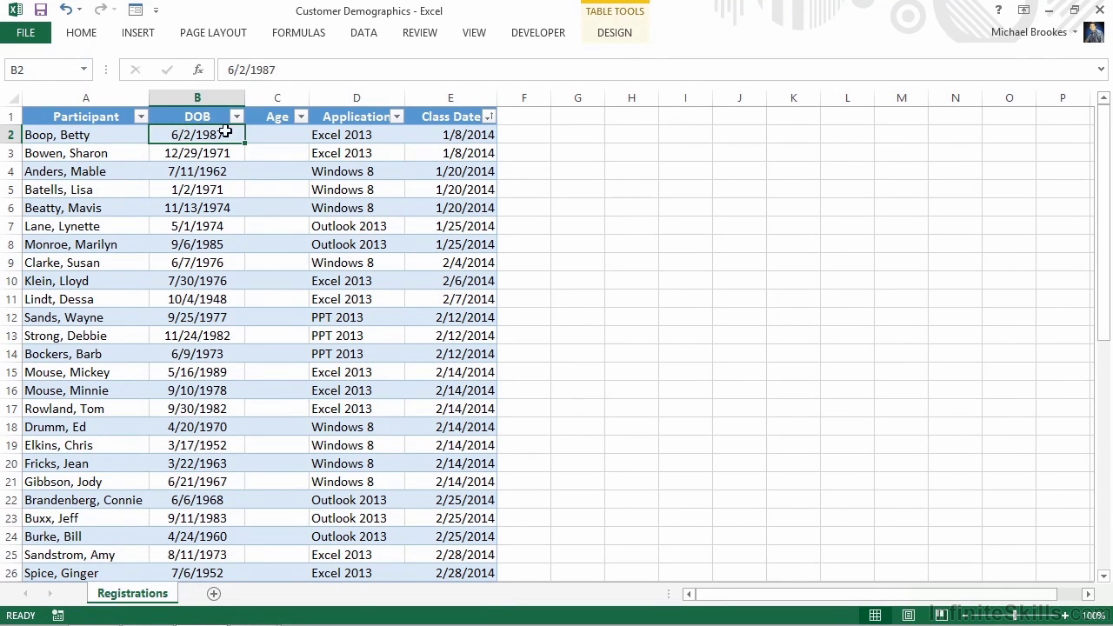
click(273, 135)
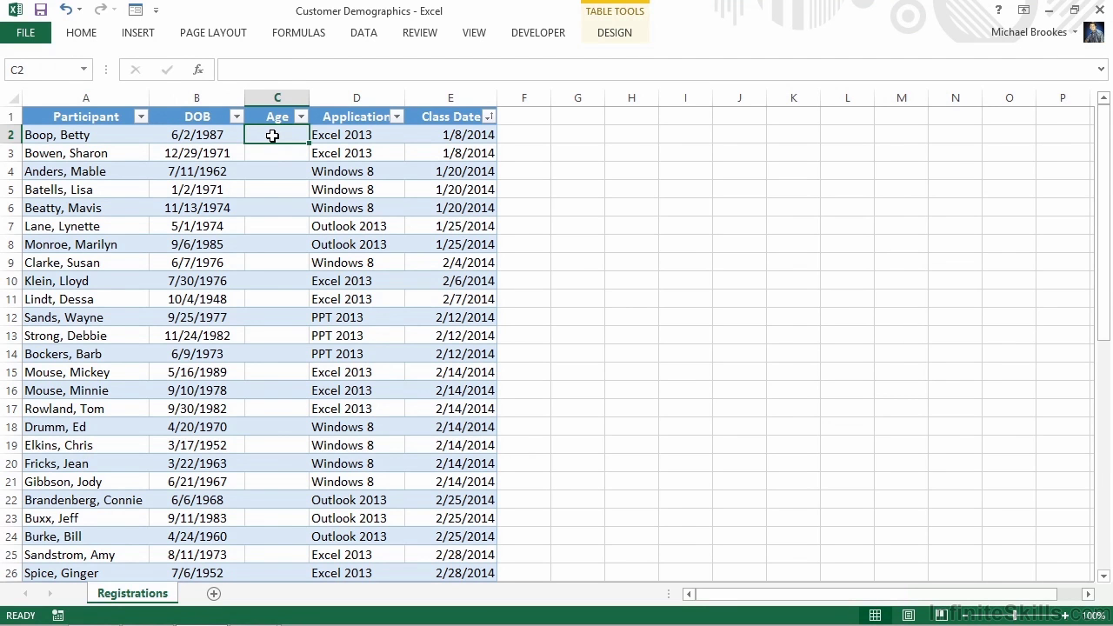
click(325, 135)
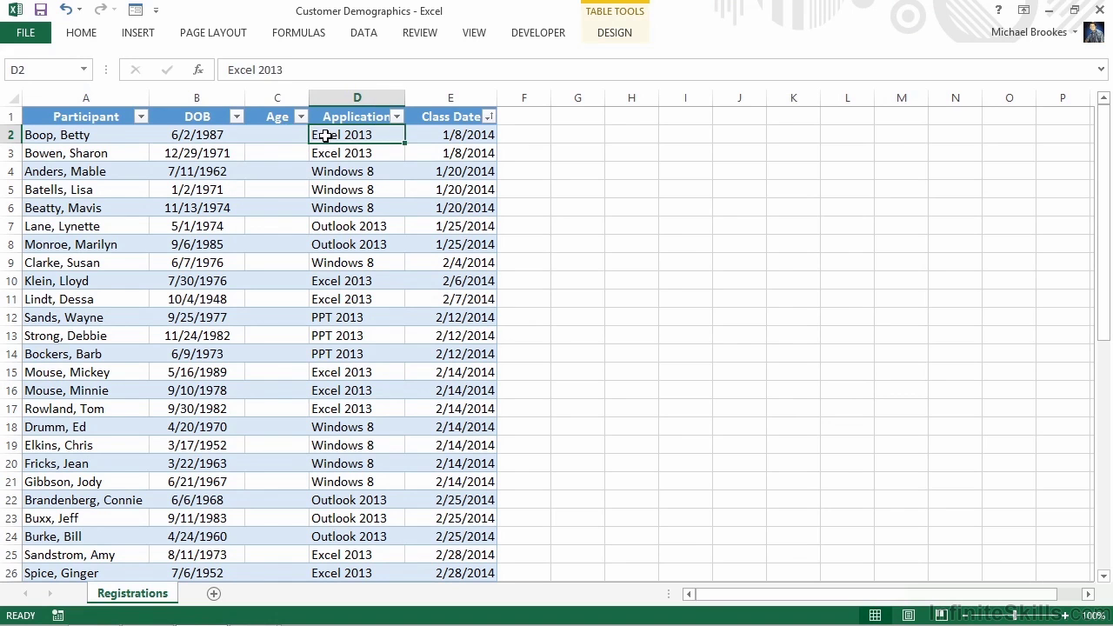
click(419, 137)
click(272, 137)
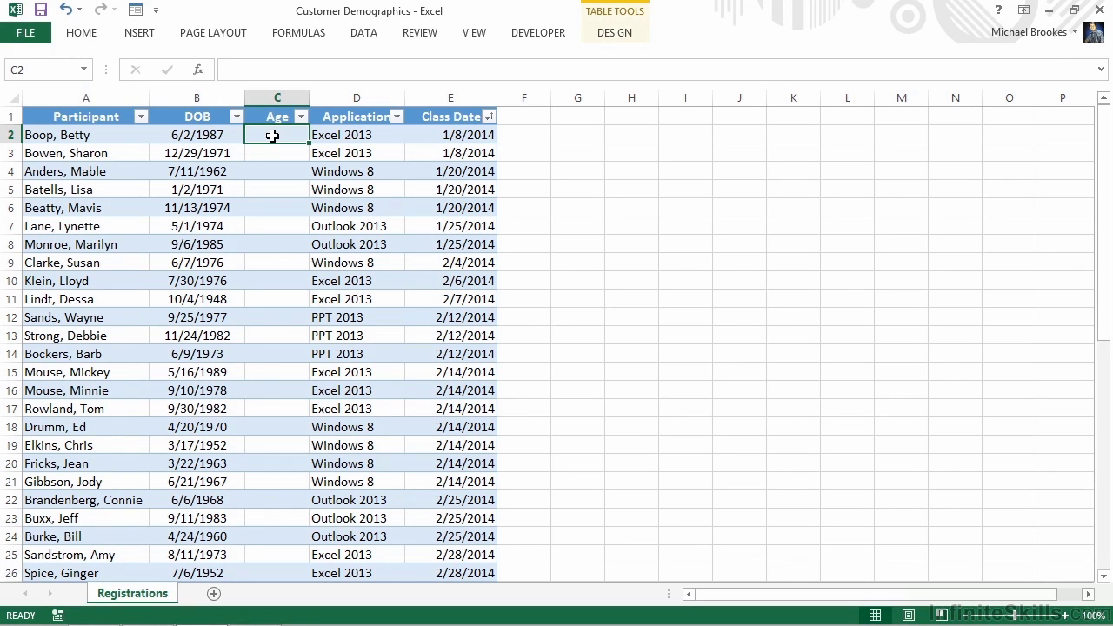
Enter =YEAR(E2)-YEAR(B2) in C2 so the whole Age column fills with calculated ages
text(=)
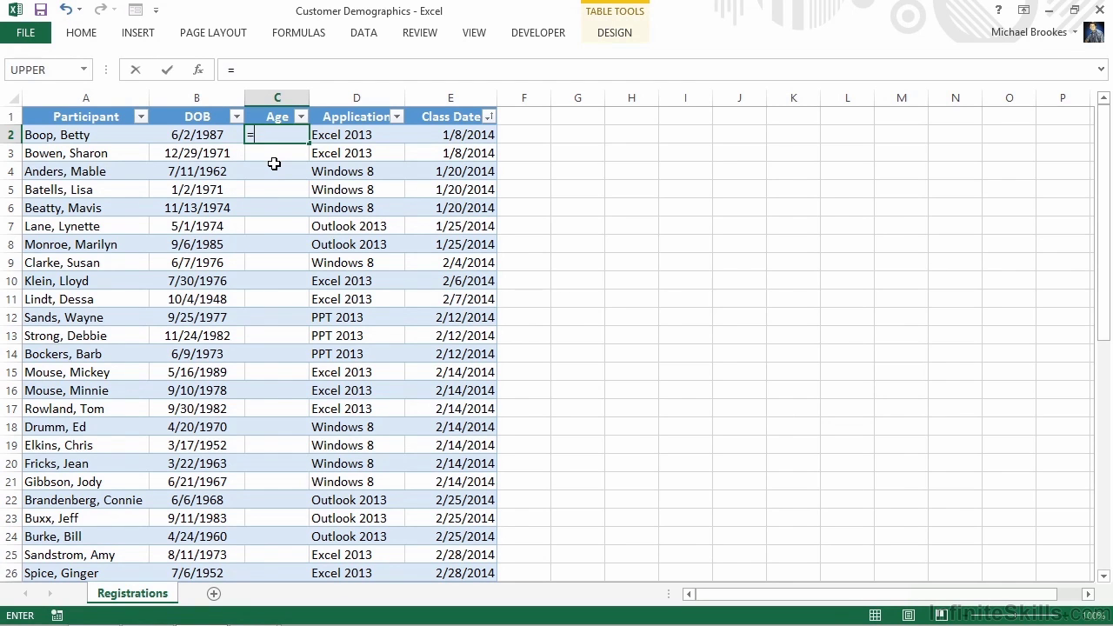
text(year)
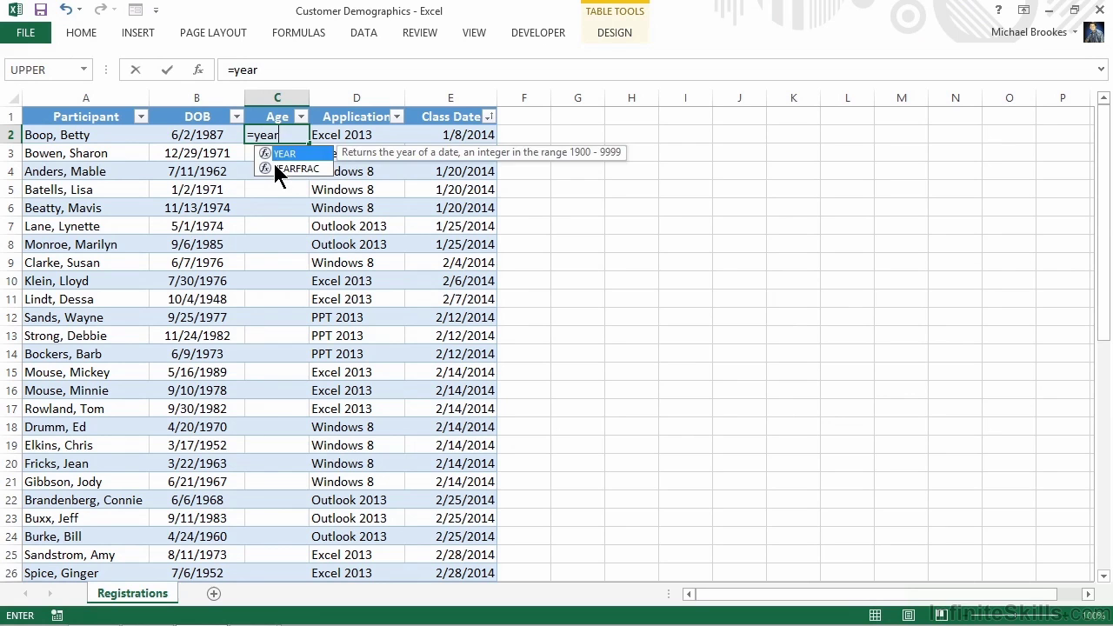
text(()
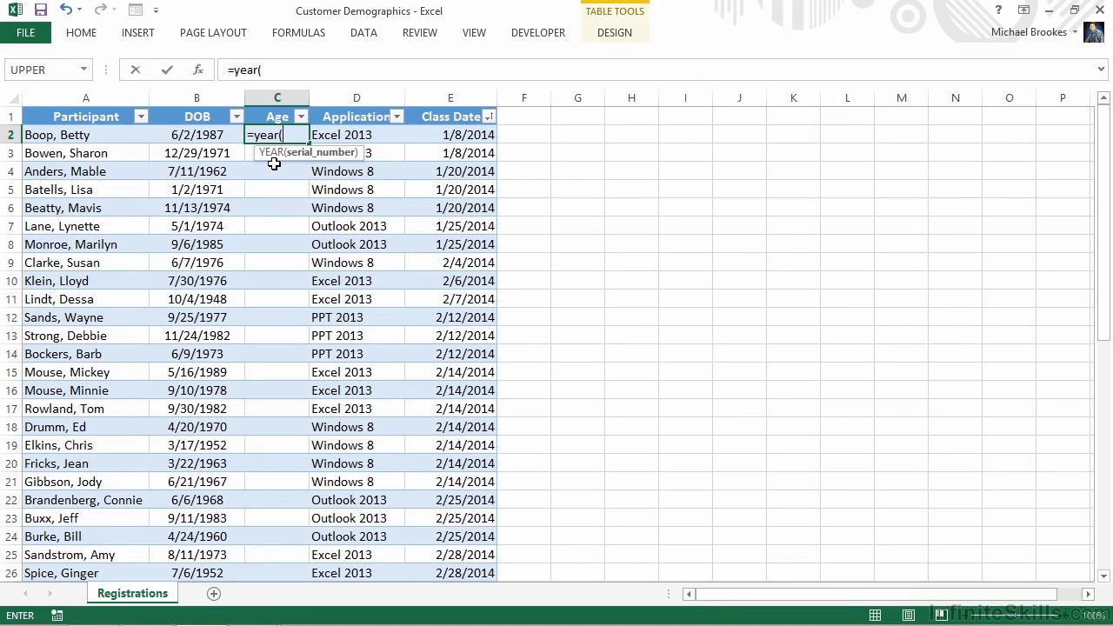
text(e)
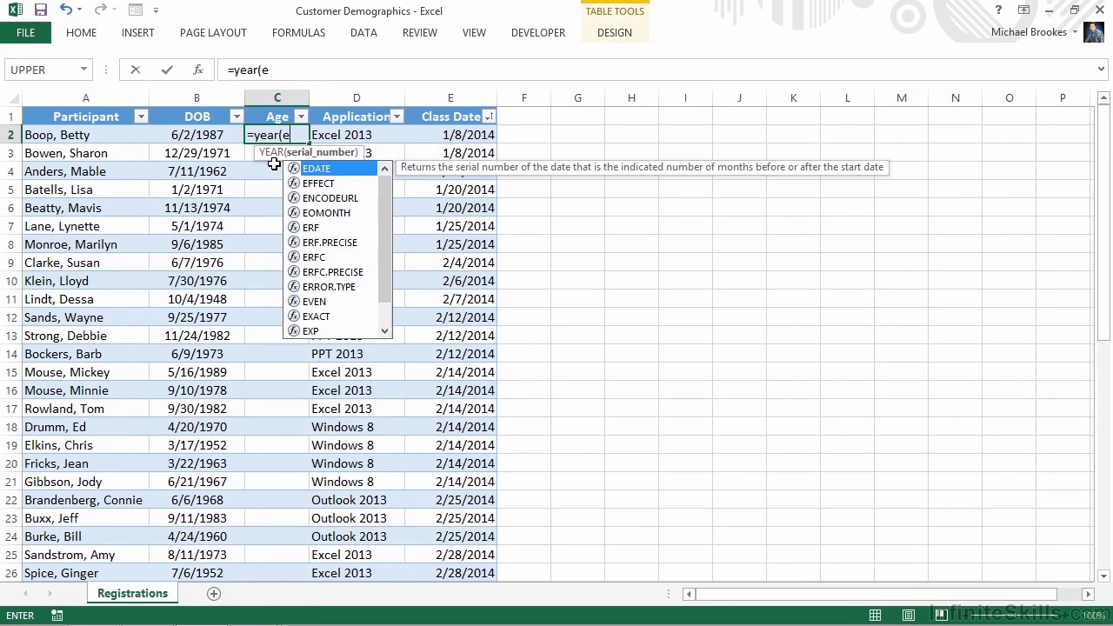
text(2))
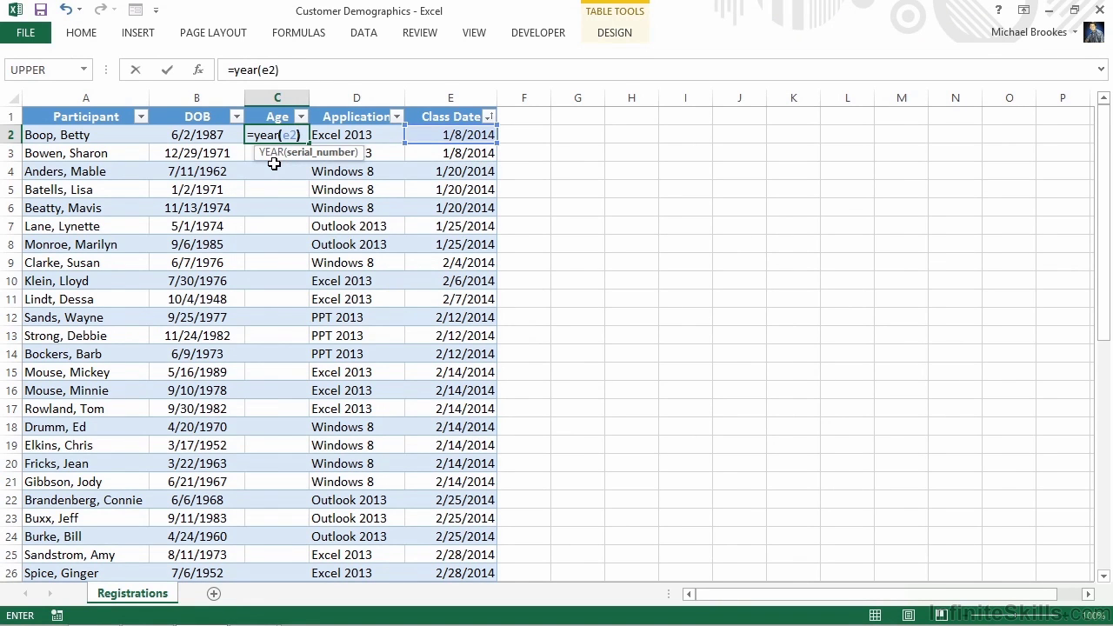
text(-)
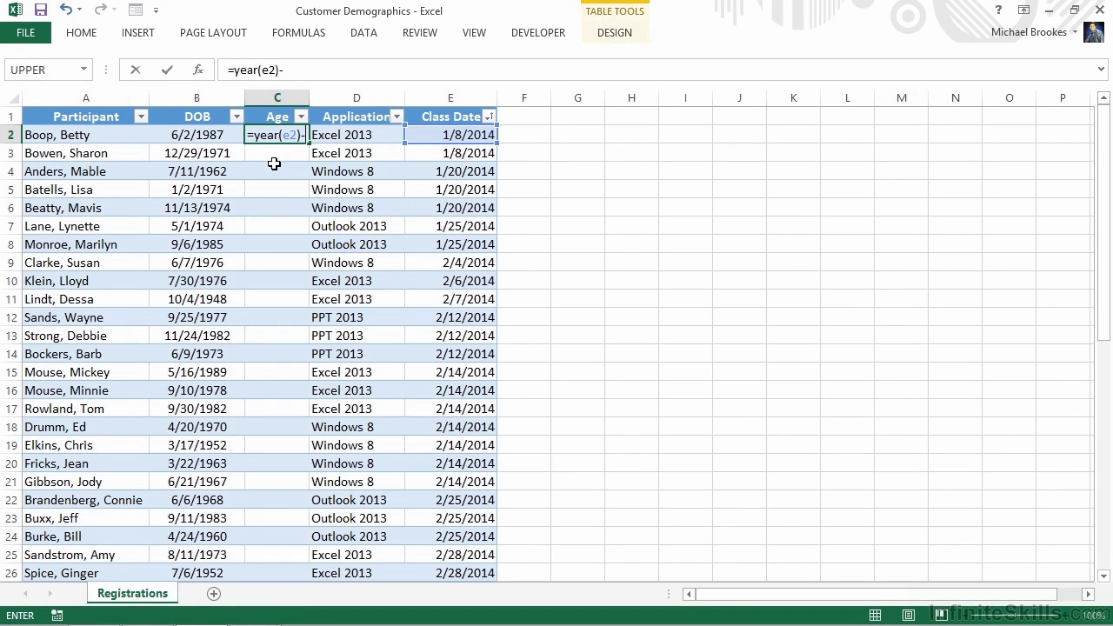
text(year(B2))
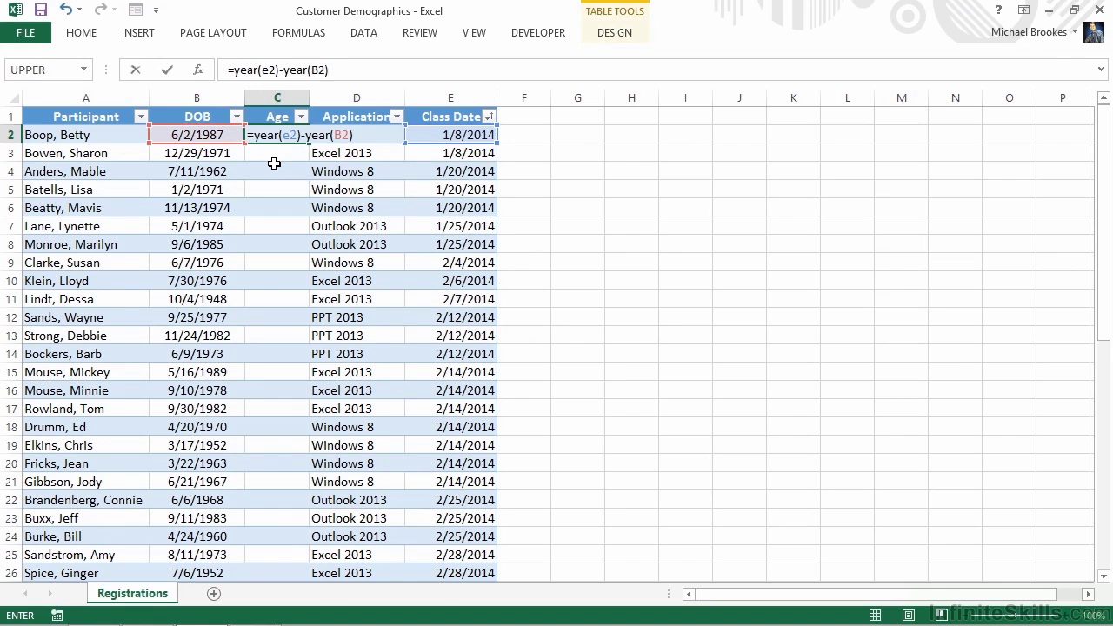
key(Return)
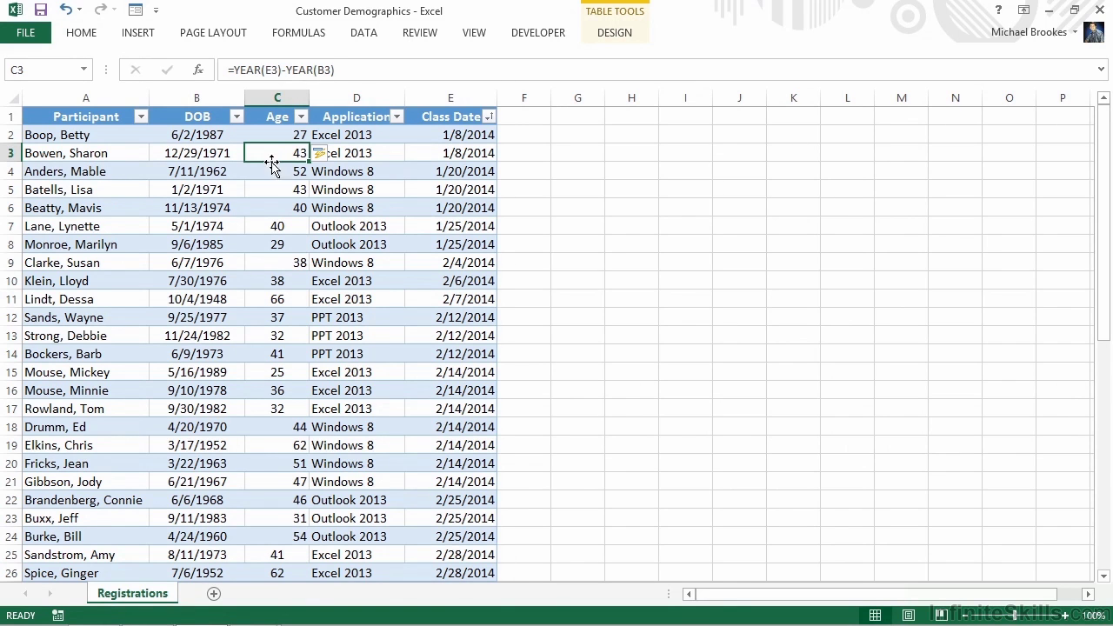
Insert a PivotTable from Table1 onto a new worksheet, Sheet1
click(217, 152)
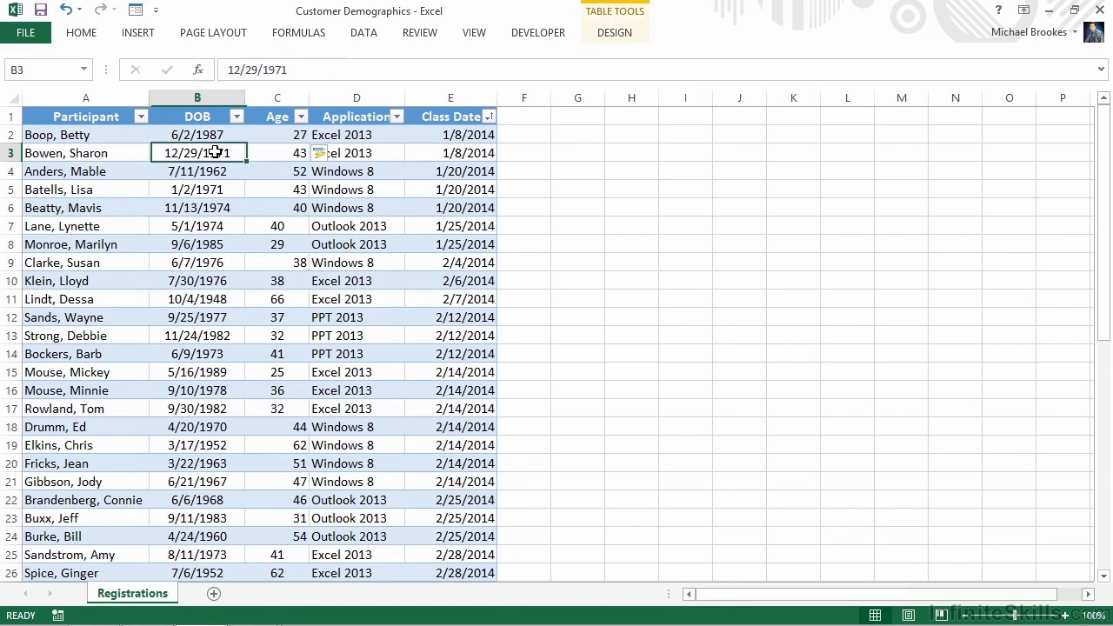
click(138, 37)
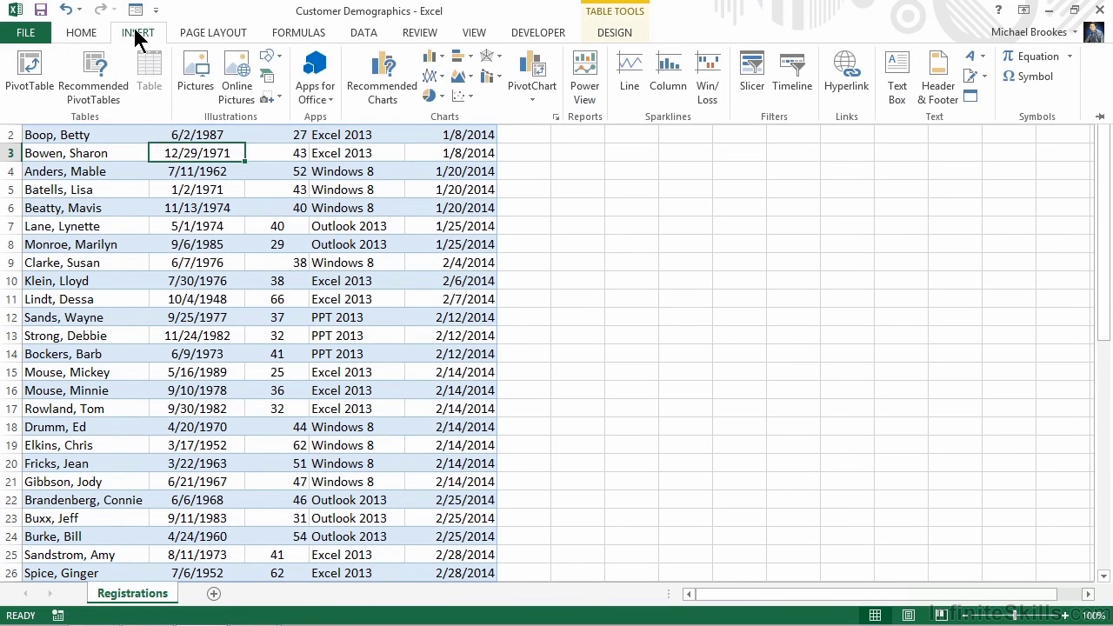
click(30, 70)
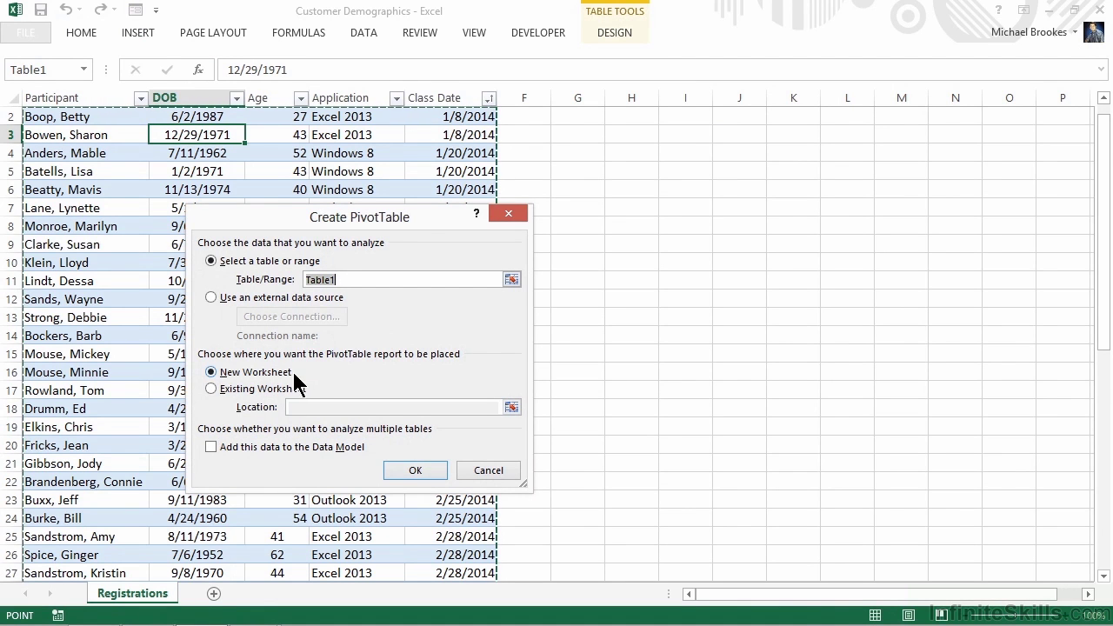
click(398, 468)
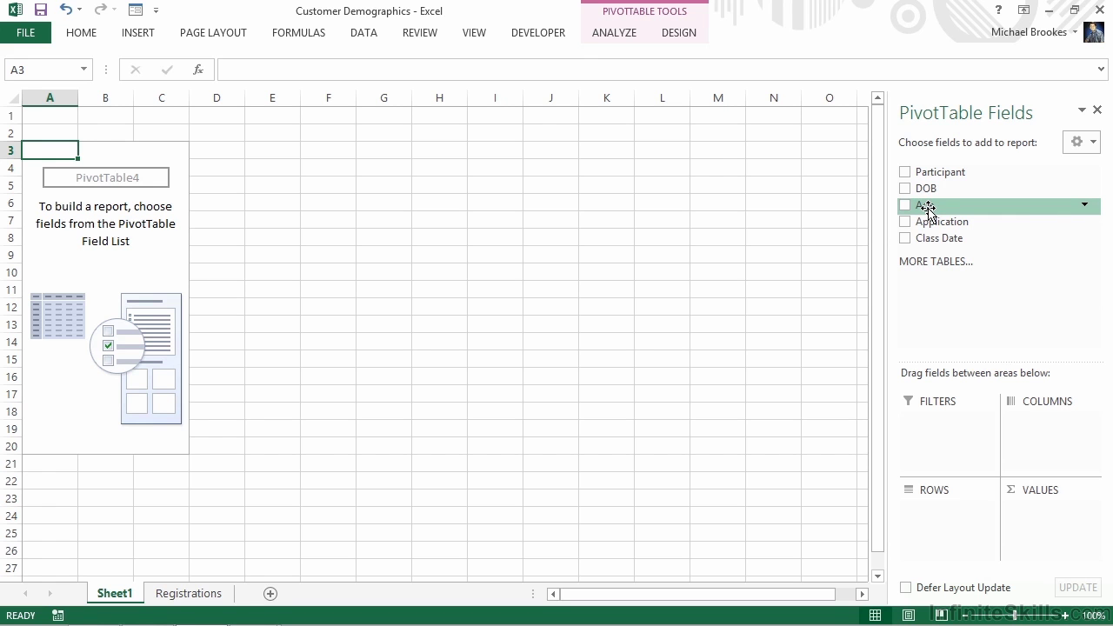
Put Age in Rows, Application in Columns and a count of Participant in Values
drag(927, 209, 935, 536)
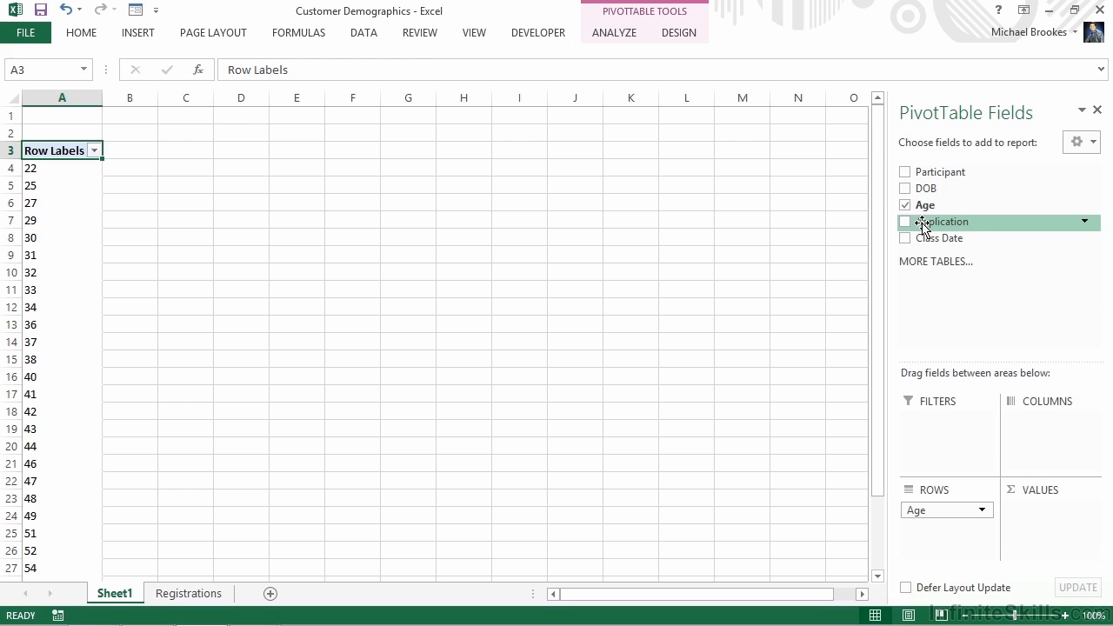
drag(923, 224, 1034, 430)
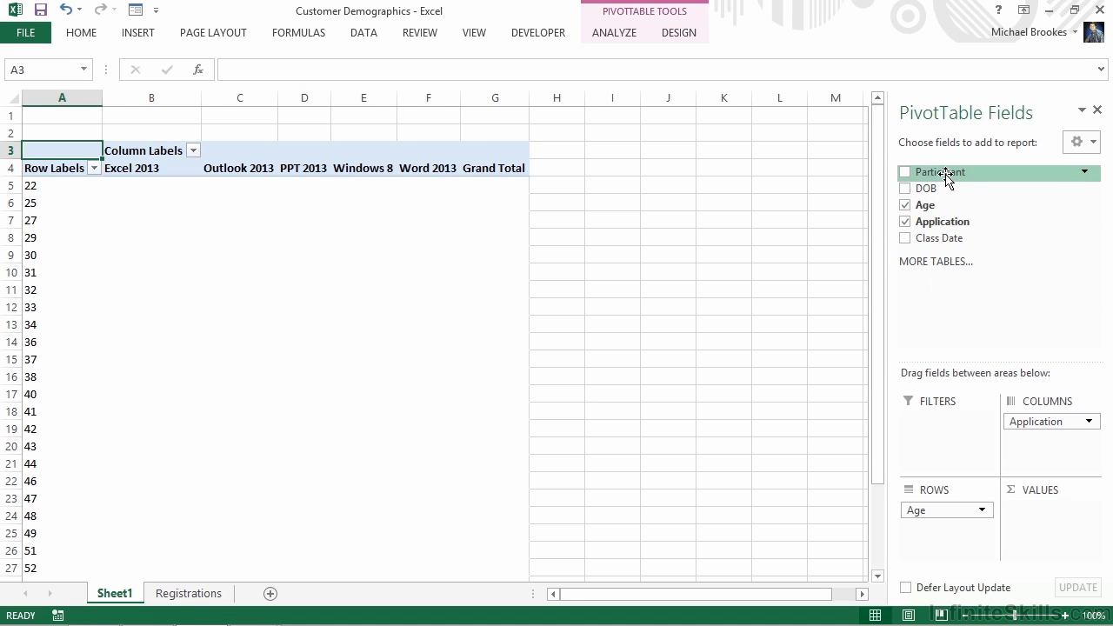
drag(946, 174, 1039, 524)
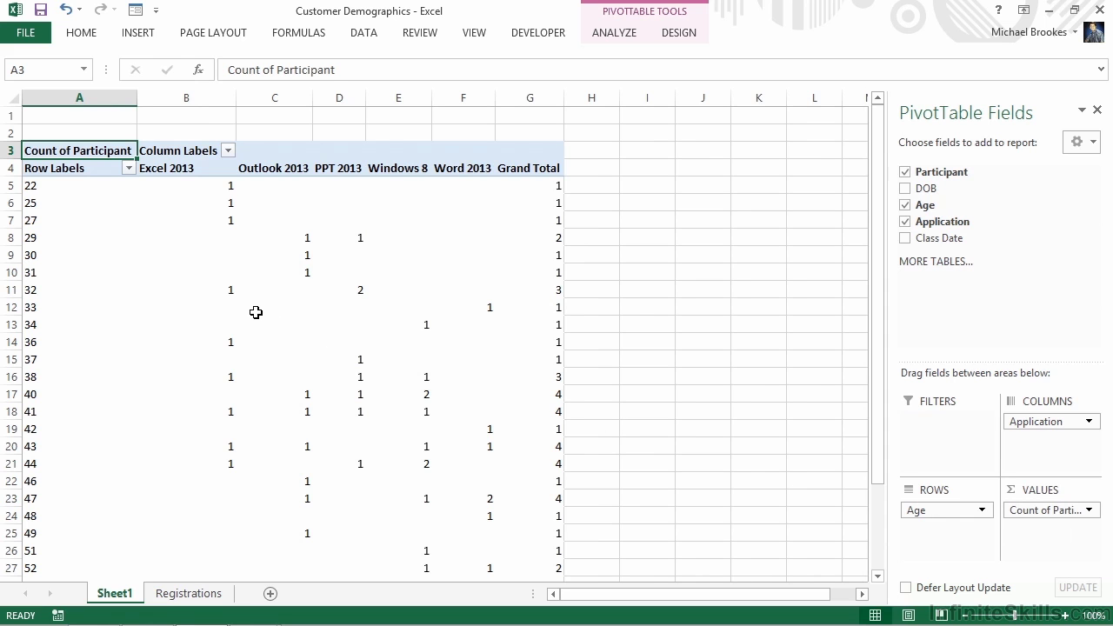
mouse_move(251, 309)
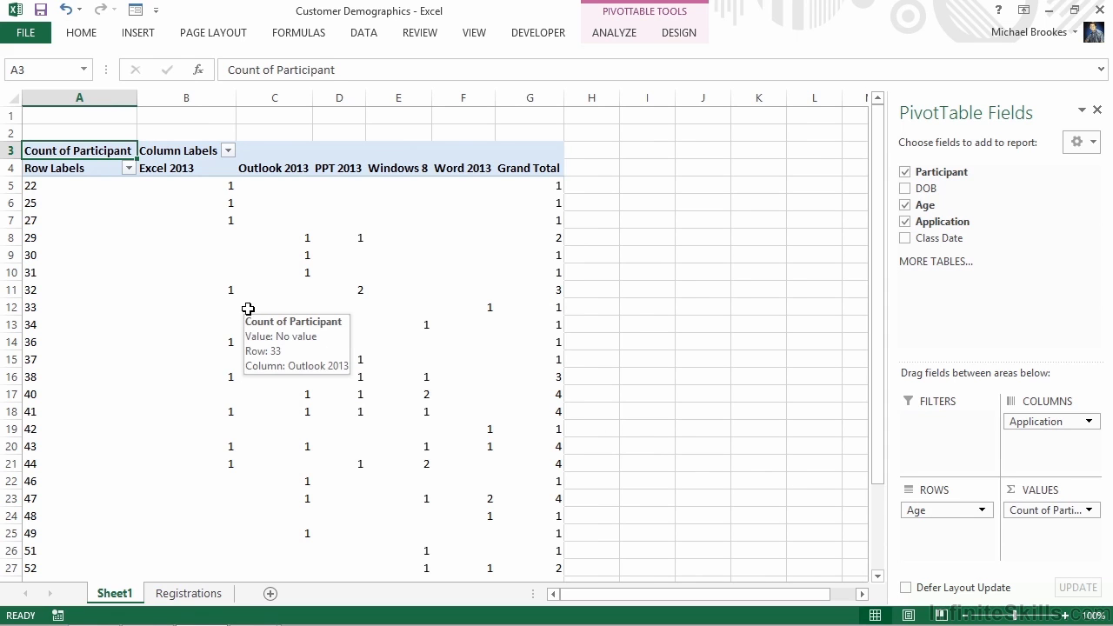
mouse_move(162, 225)
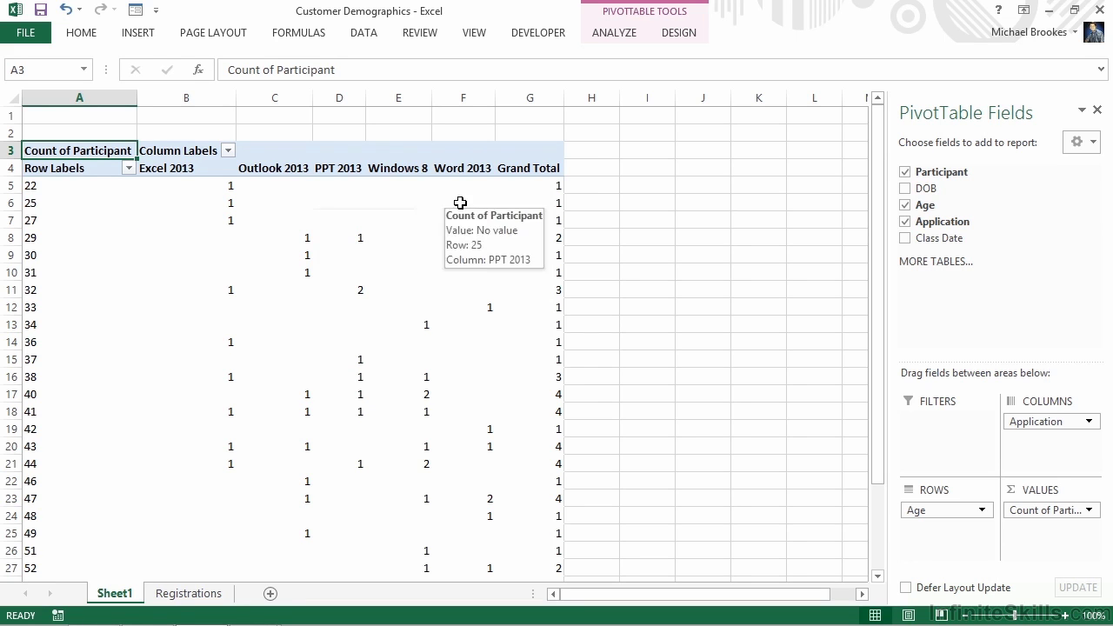
mouse_move(498, 202)
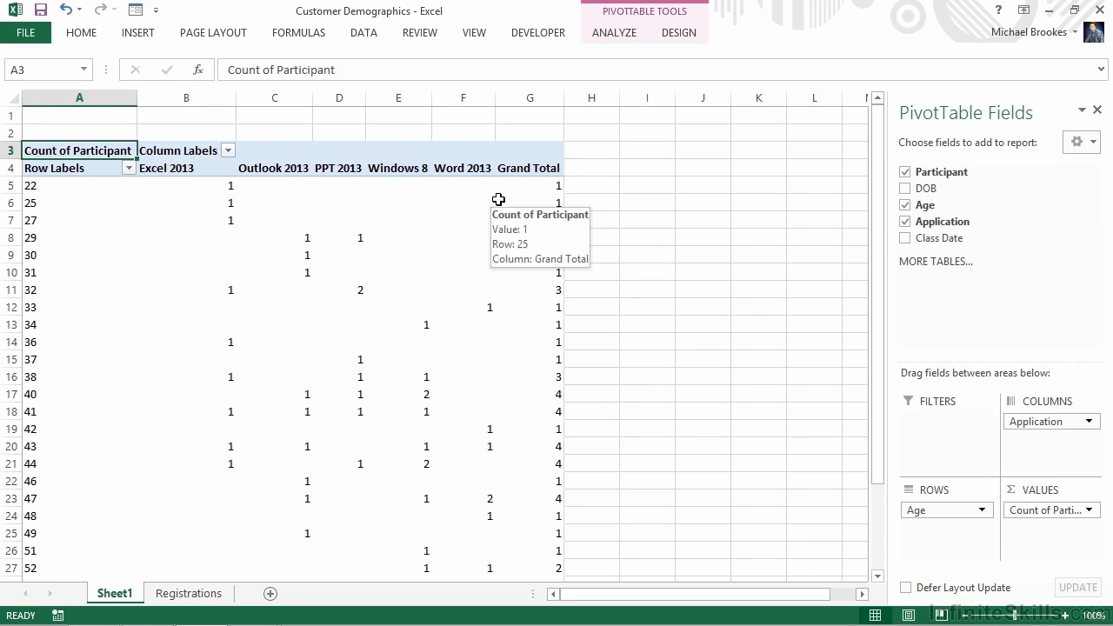
click(510, 184)
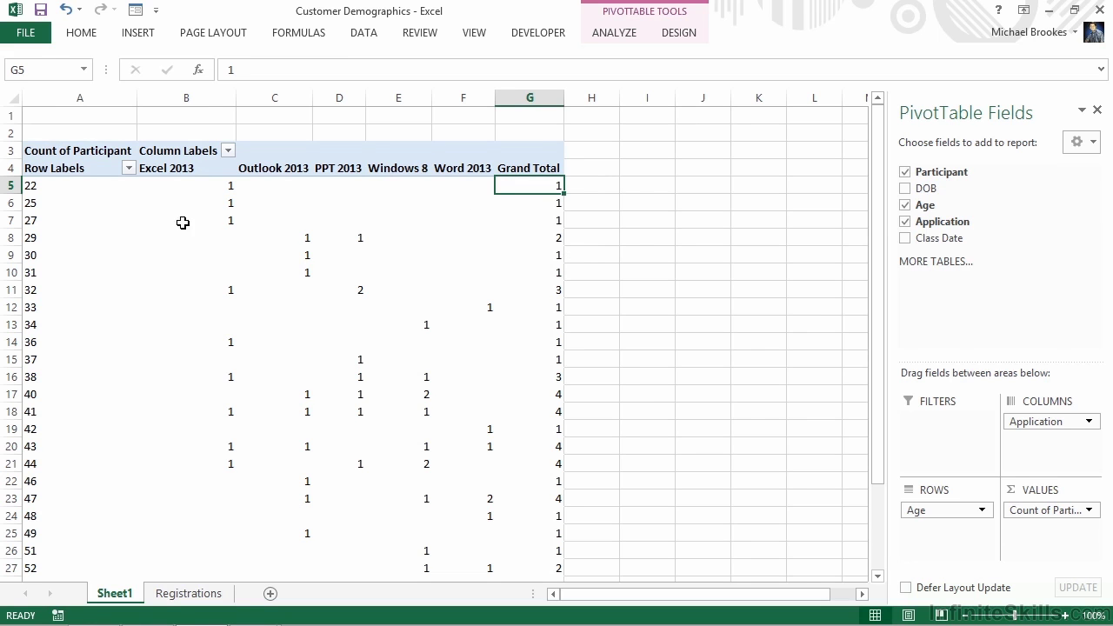
click(58, 188)
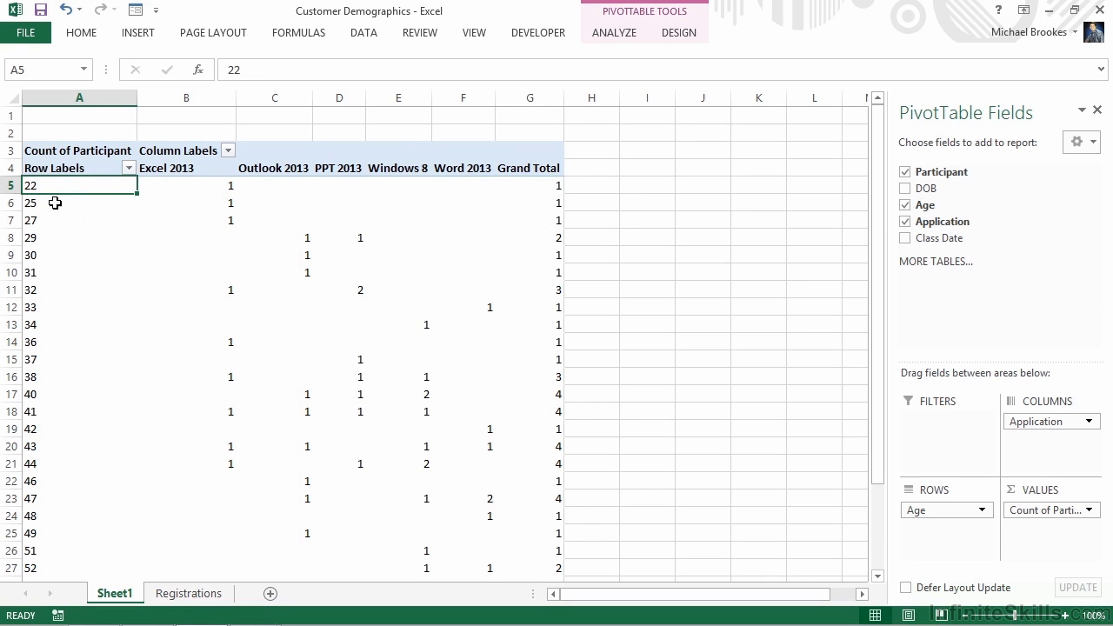
click(55, 207)
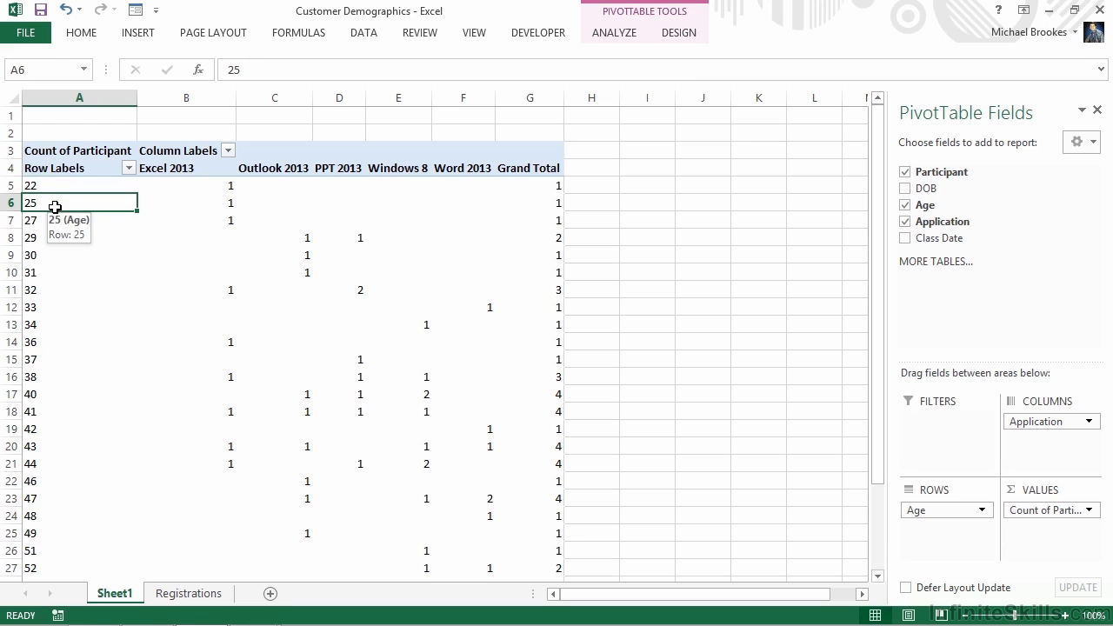
click(52, 222)
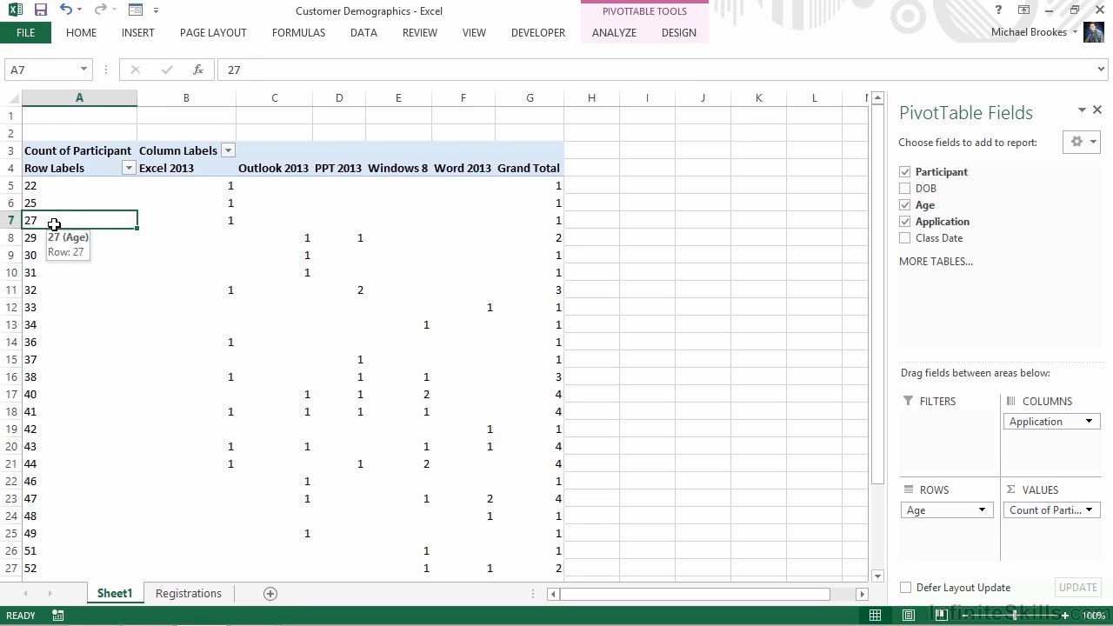
click(53, 236)
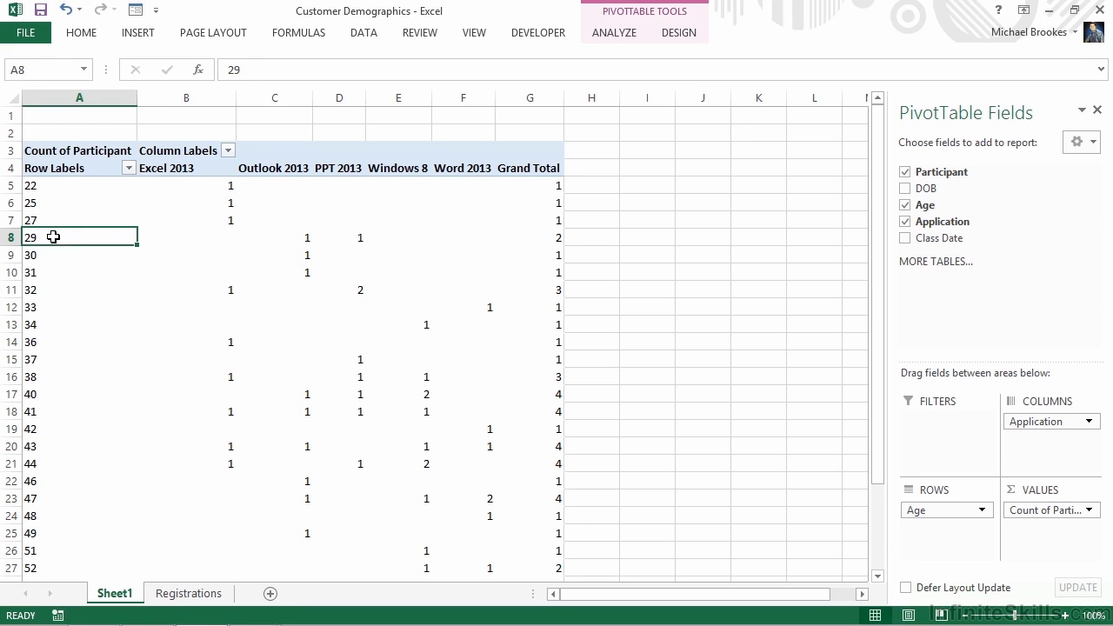
Open the Grouping dialog for the age row labels, proposing 22 to 72 in steps of 10
right_click(143, 192)
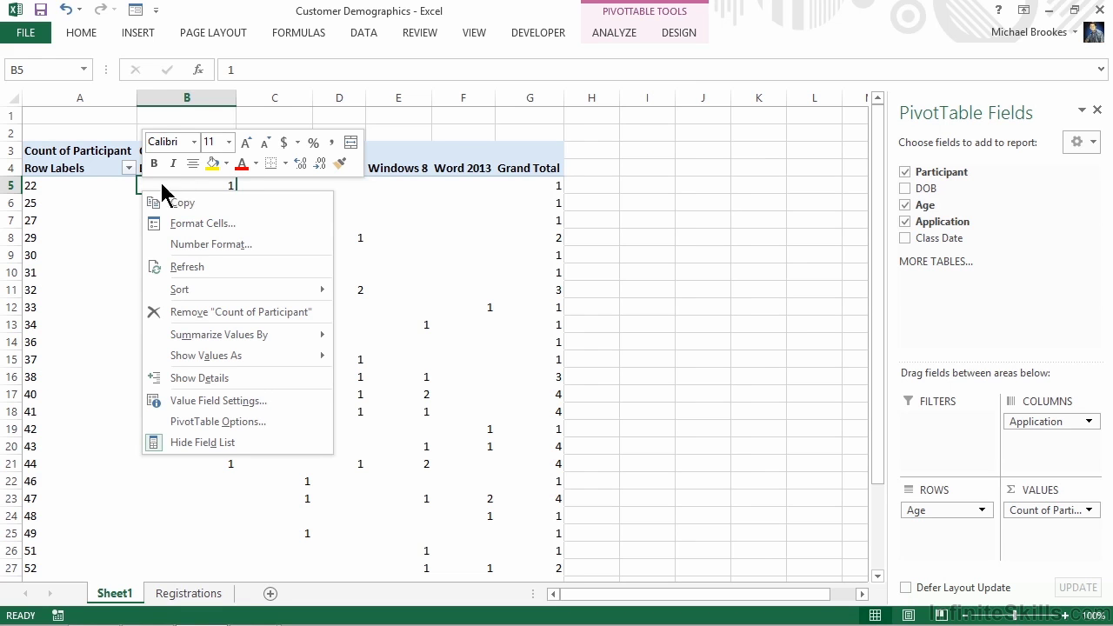
right_click(46, 184)
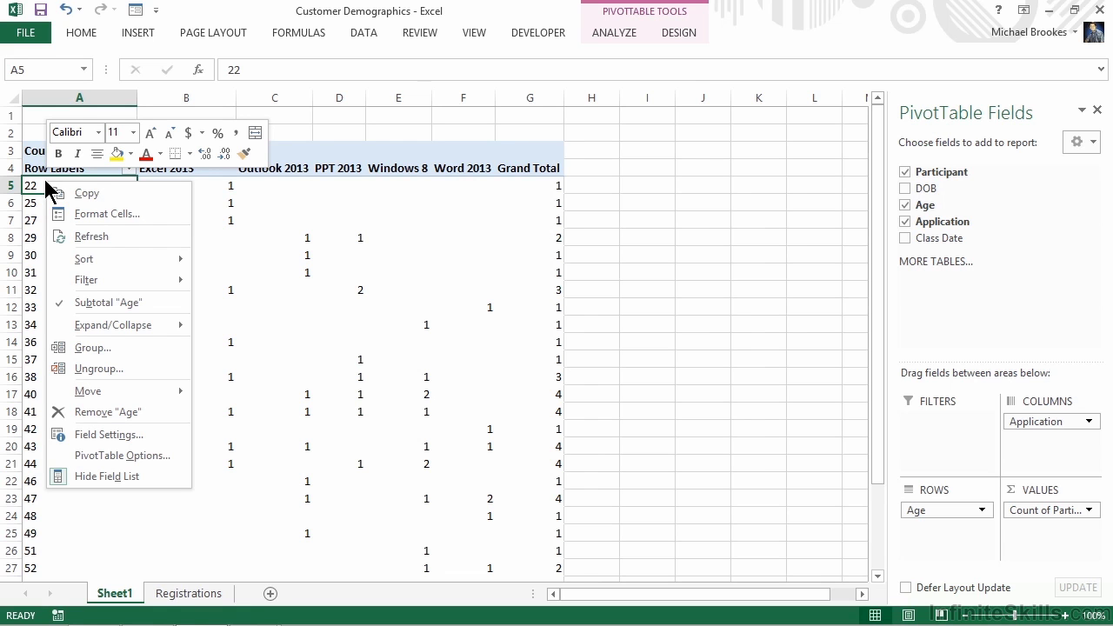
click(102, 349)
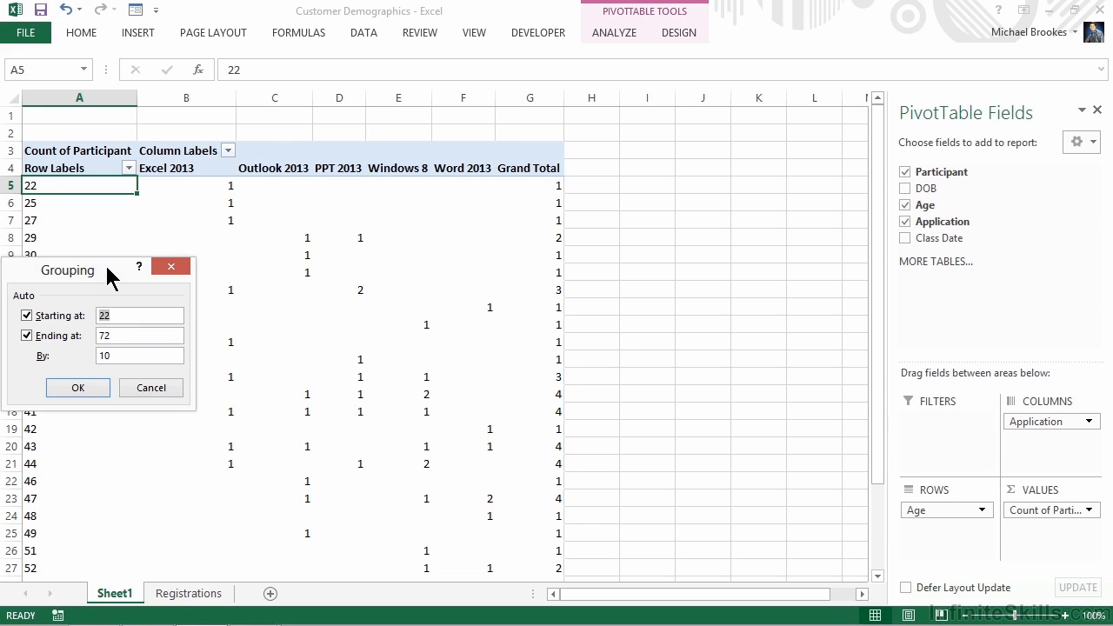
Move the Grouping dialog aside and cancel it, leaving ages ungrouped
drag(112, 272, 268, 143)
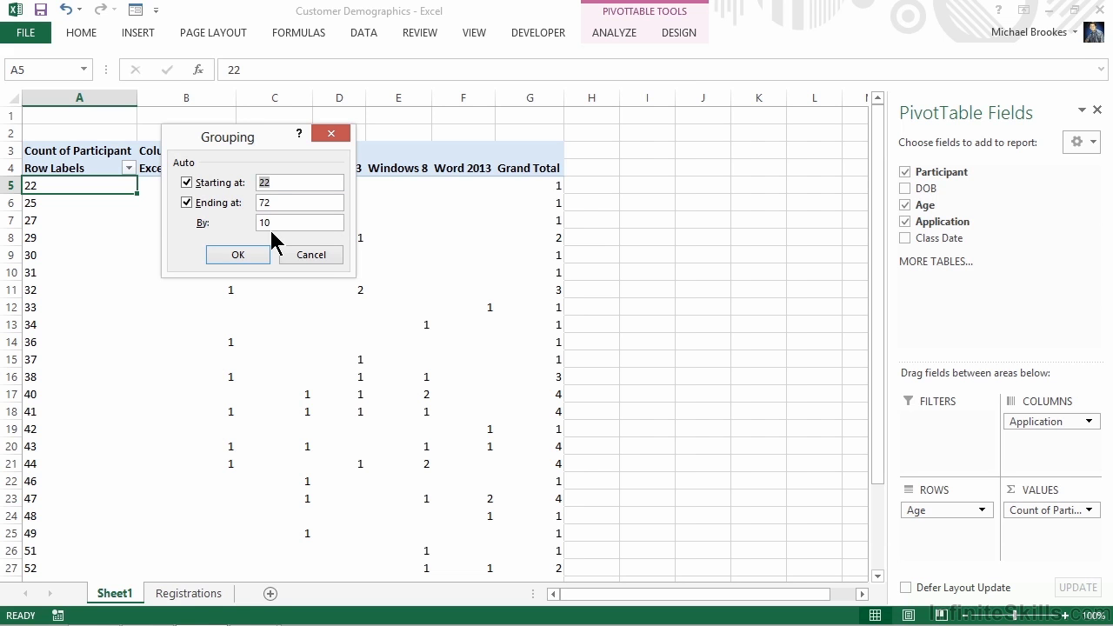
click(307, 254)
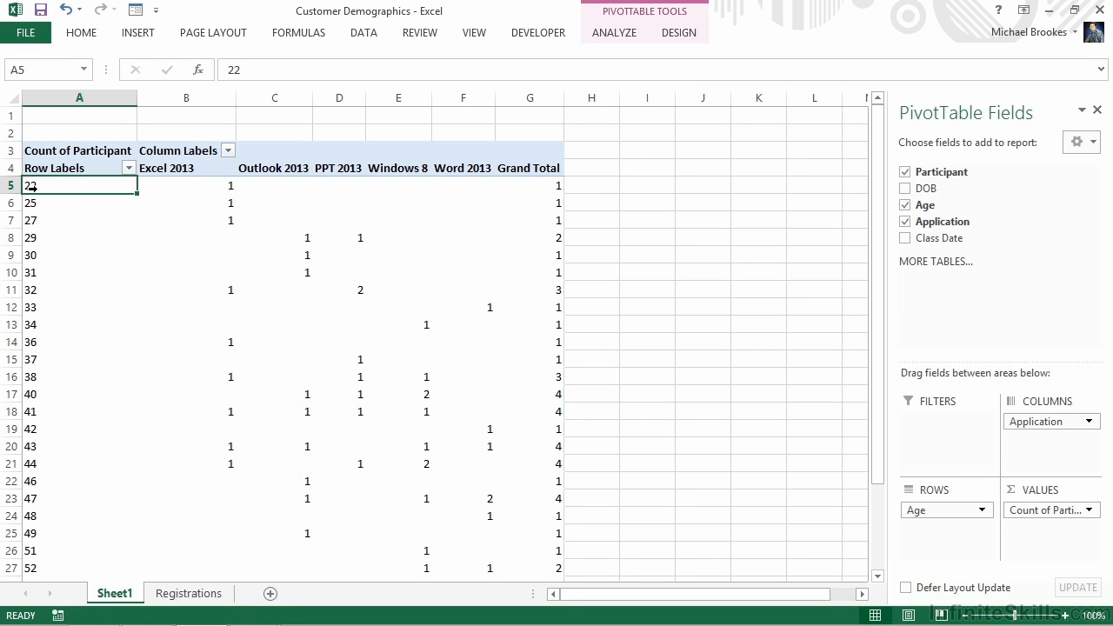
Group ages 22 and 25 into Group1 and collapse it to a single totals row
scroll(61, 226, down, 2)
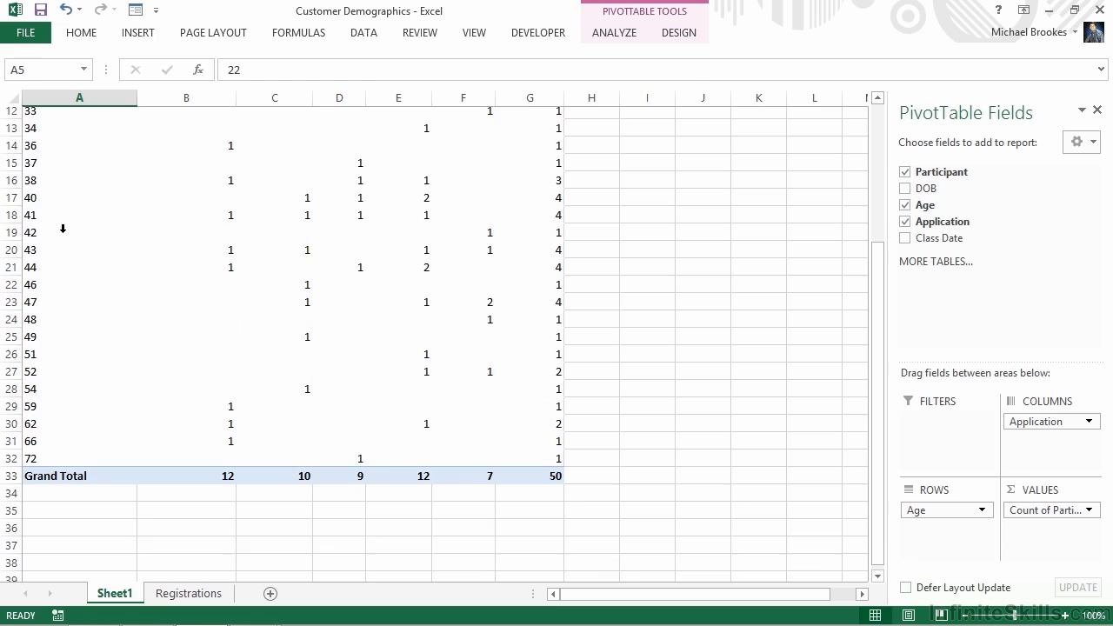
scroll(62, 227, up, 4)
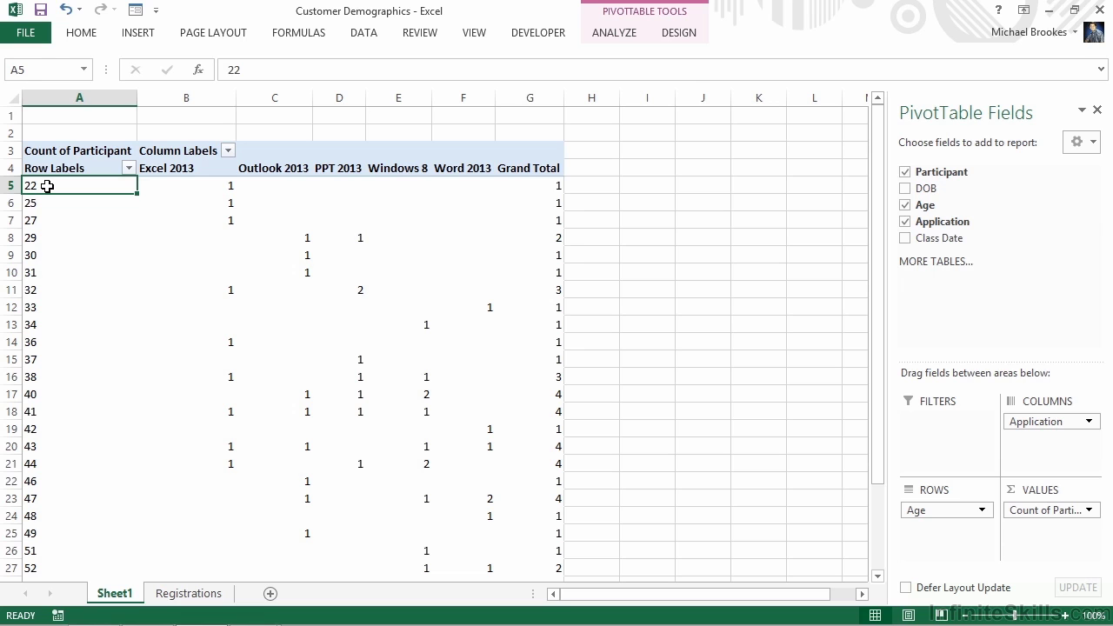
drag(47, 186, 47, 200)
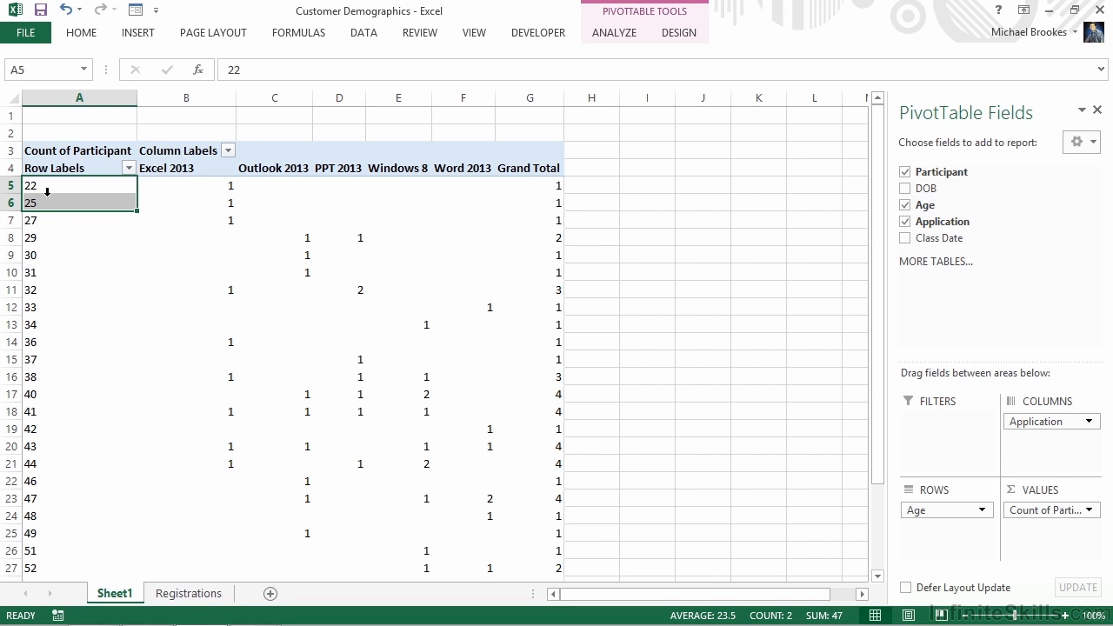
right_click(48, 202)
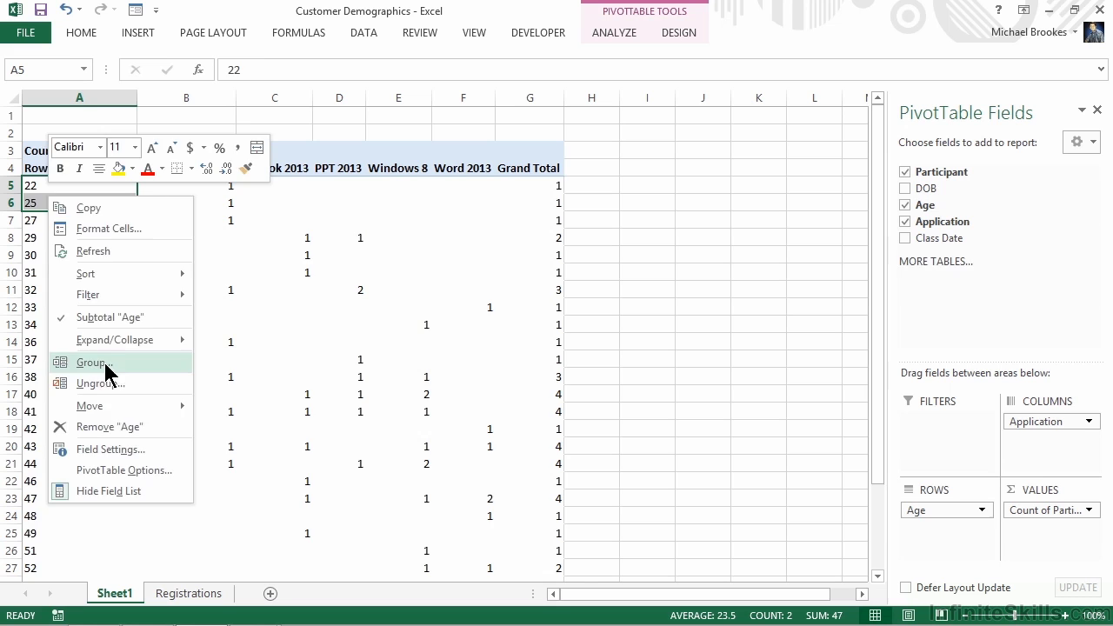
click(91, 363)
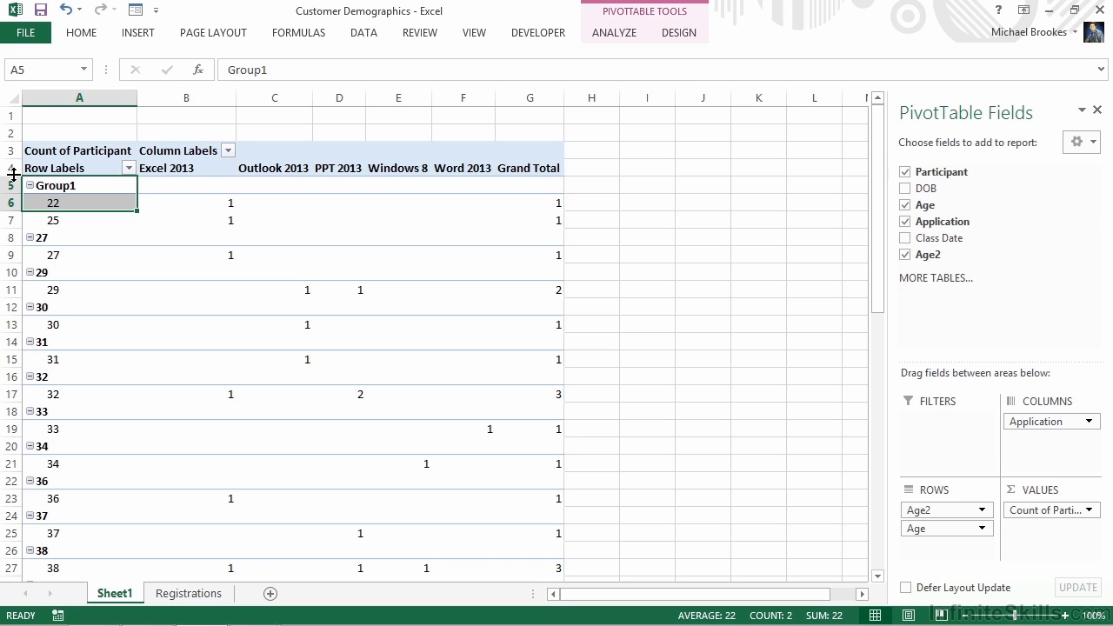
key(Return)
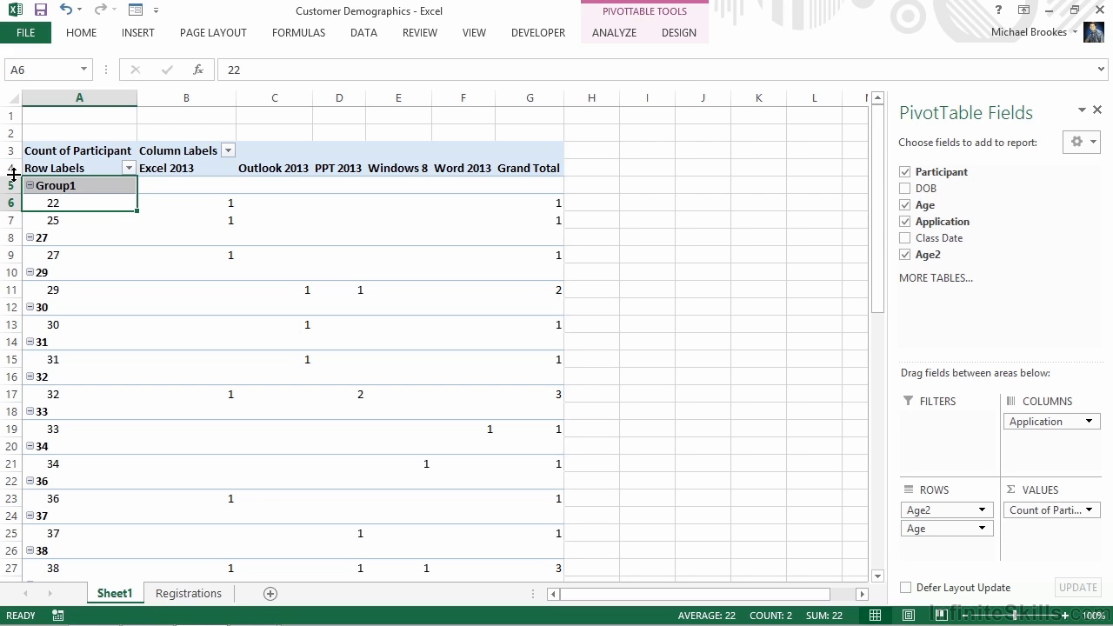
click(26, 185)
click(29, 185)
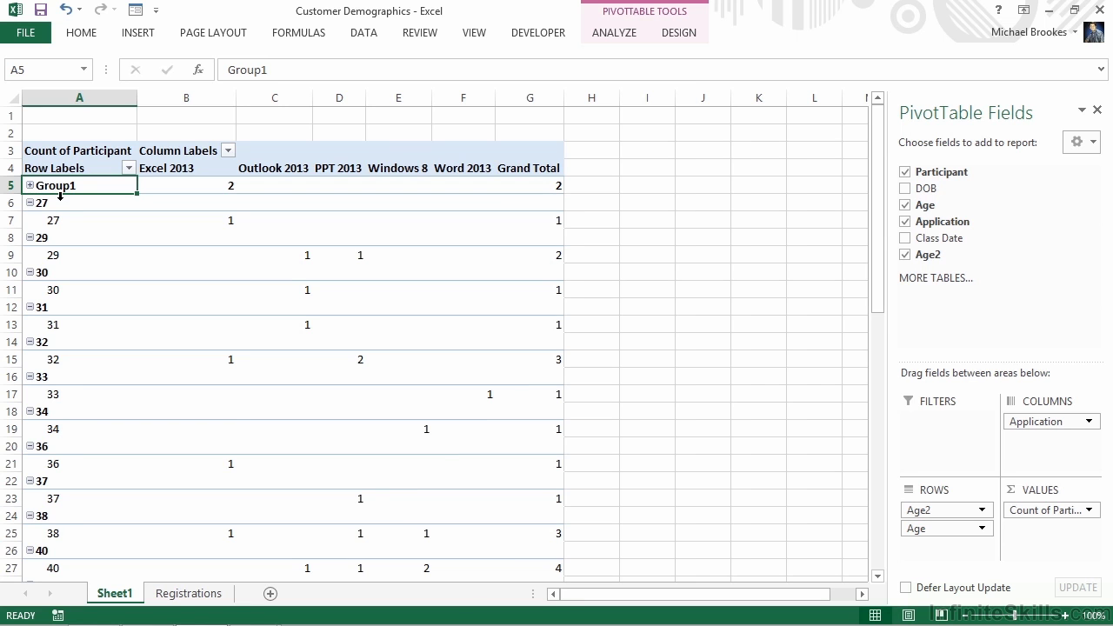
Group the next block of ages, starting at 27, into Group2 and collapse it
scroll(54, 193, down, 1)
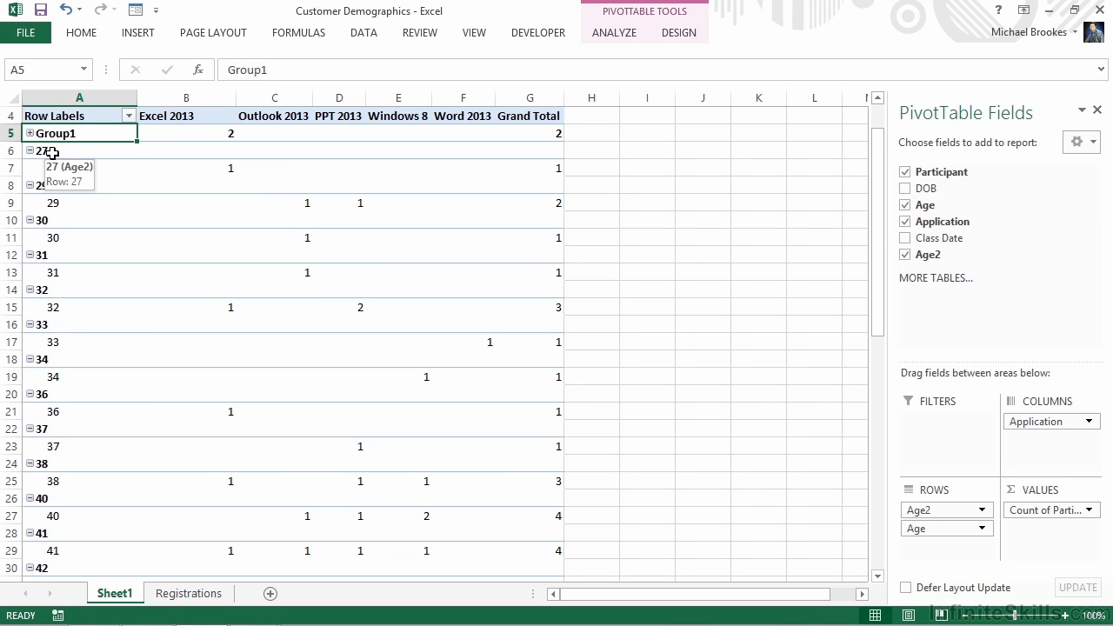
drag(52, 152, 77, 513)
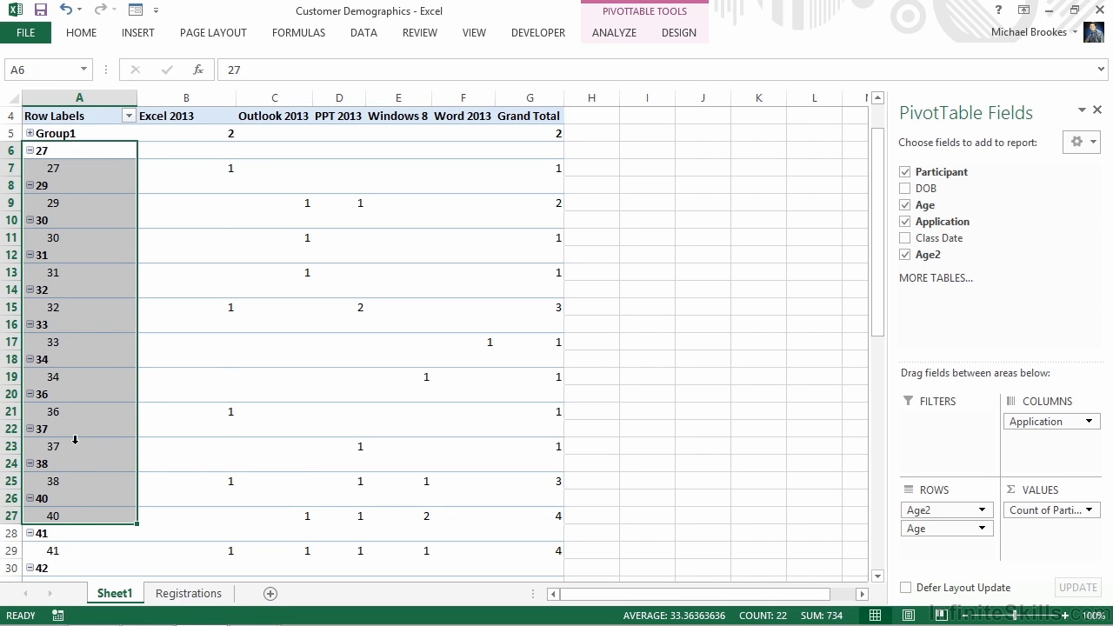
right_click(74, 444)
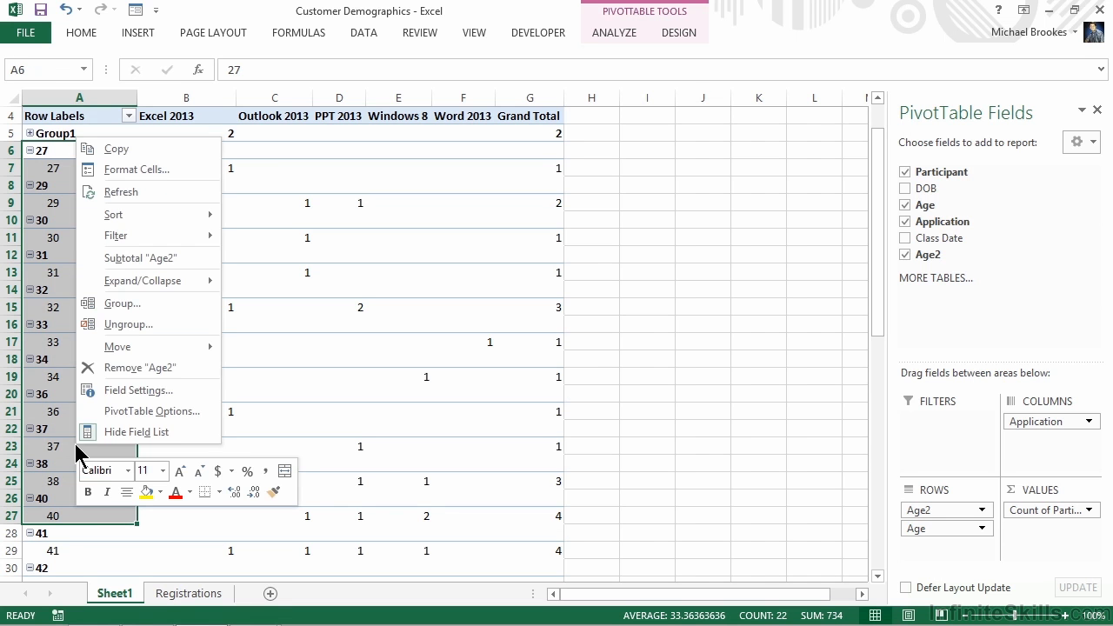
click(106, 304)
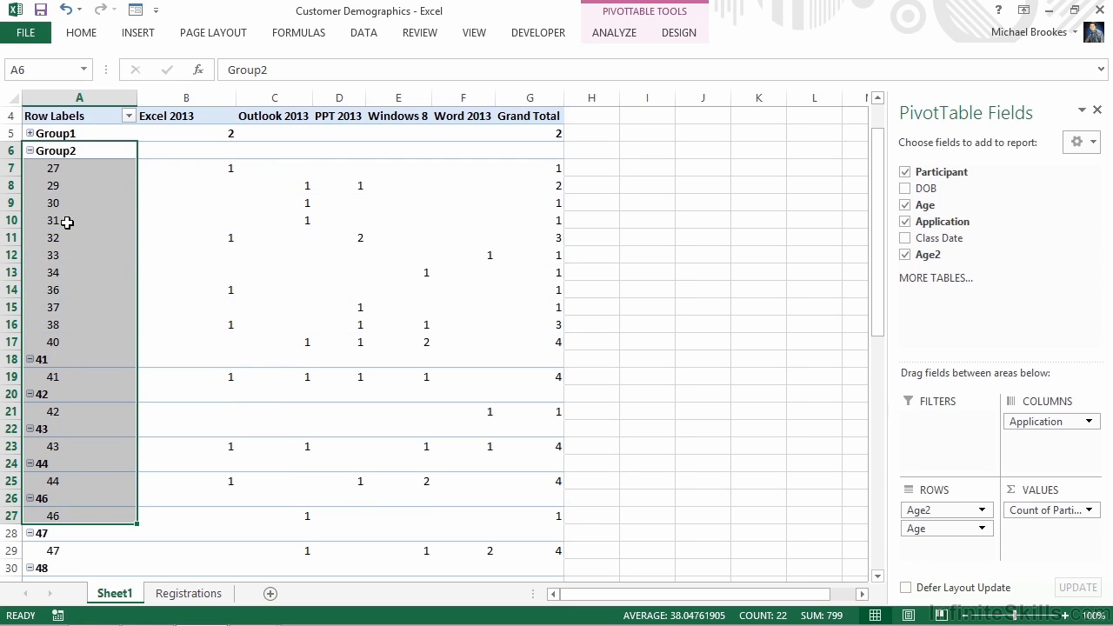
click(30, 151)
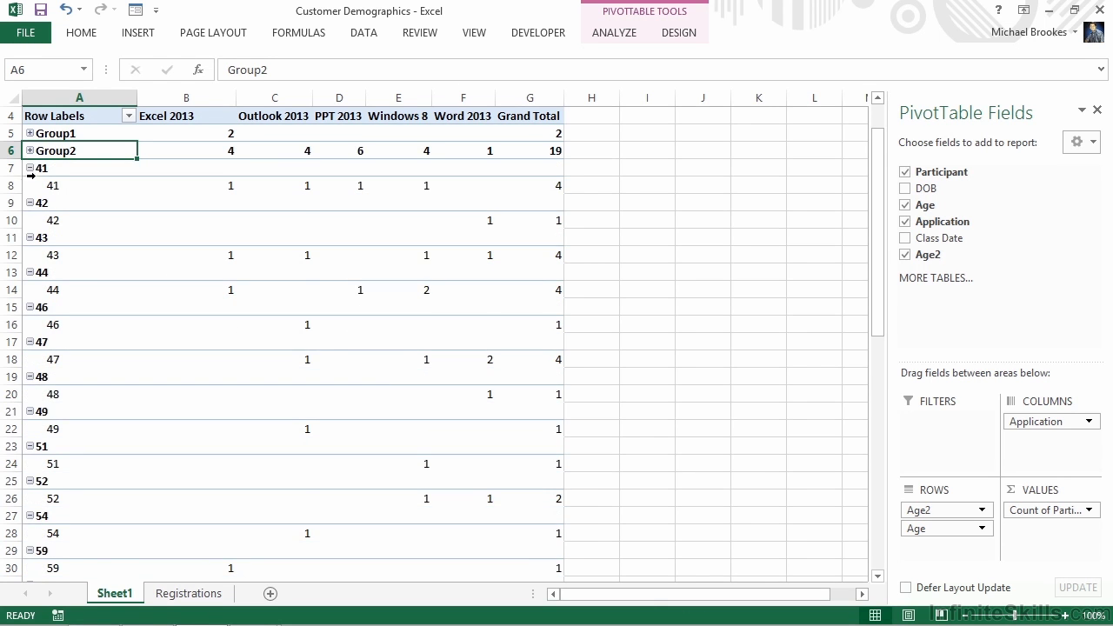
Group ages 41 to 59 into Group3 and collapse it to its totals row
scroll(31, 175, down, 1)
drag(47, 116, 77, 519)
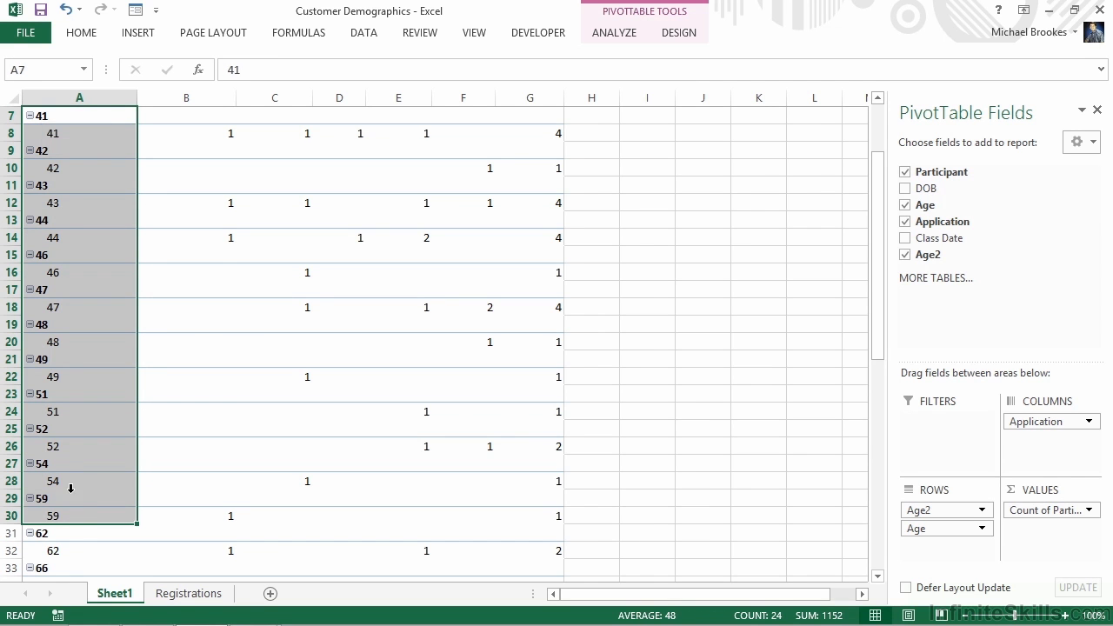
right_click(68, 404)
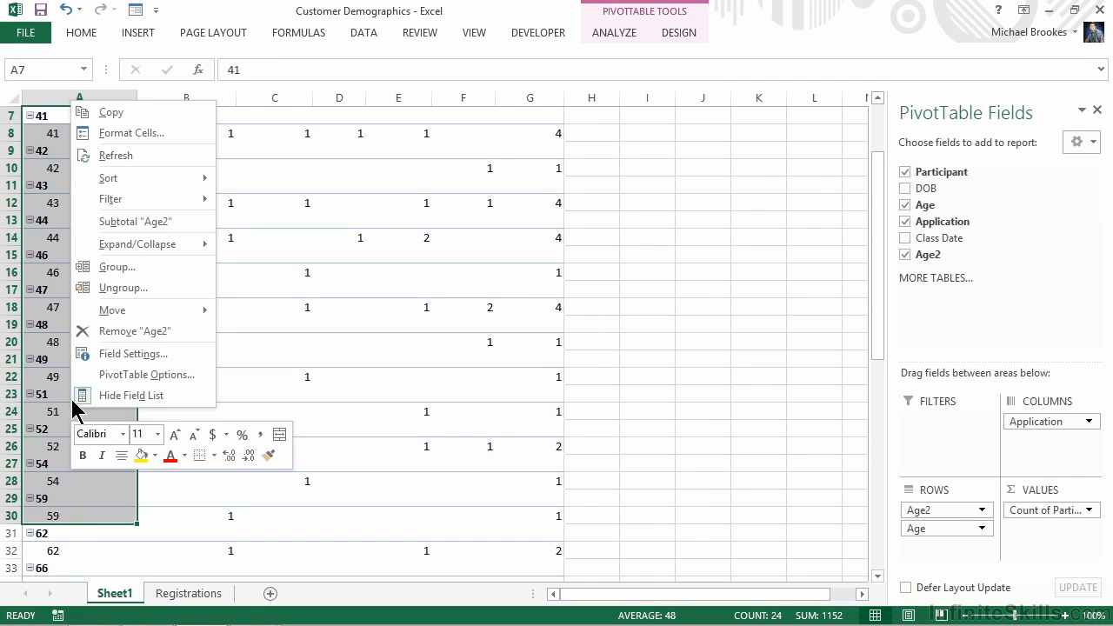
click(106, 269)
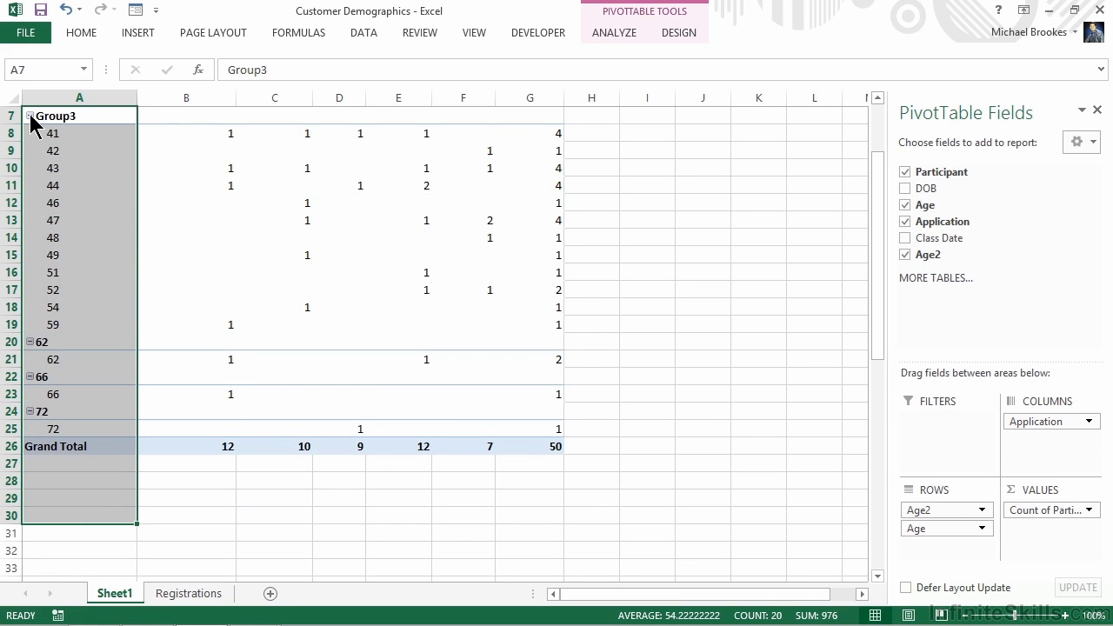
click(30, 116)
Group ages 62, 66 and 72 into Group4 and collapse it to a totals row
click(56, 133)
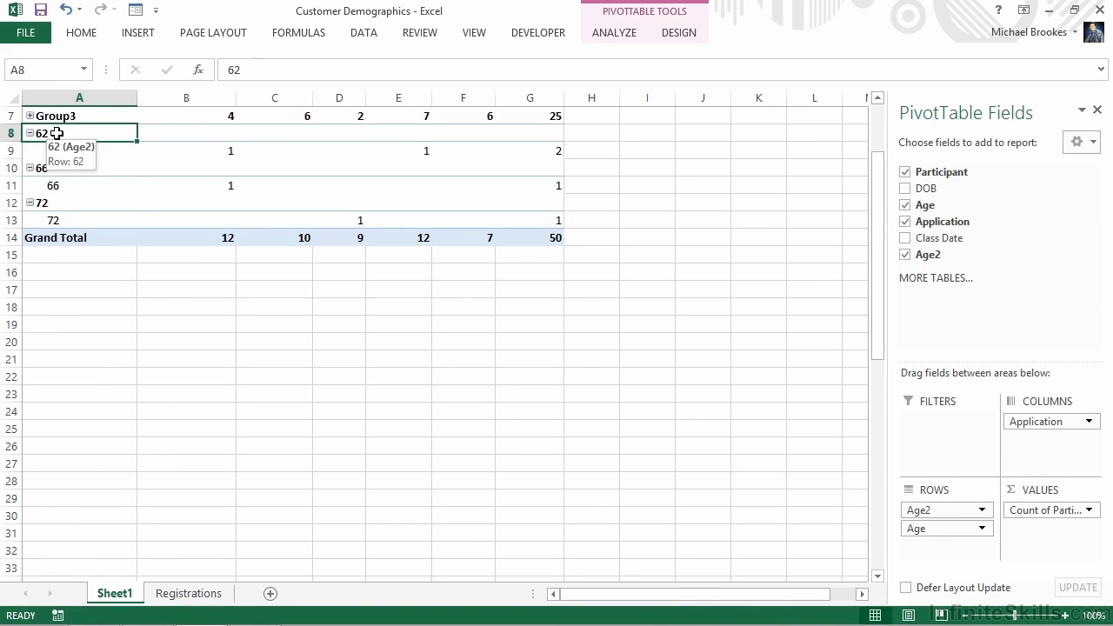
drag(57, 133, 55, 218)
right_click(50, 140)
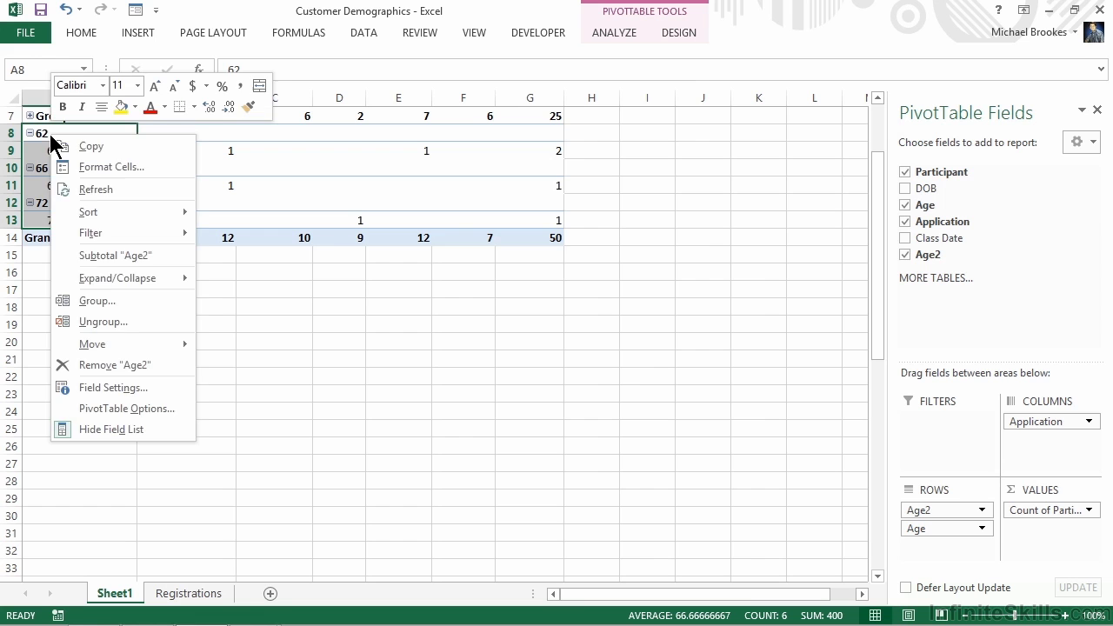
click(94, 301)
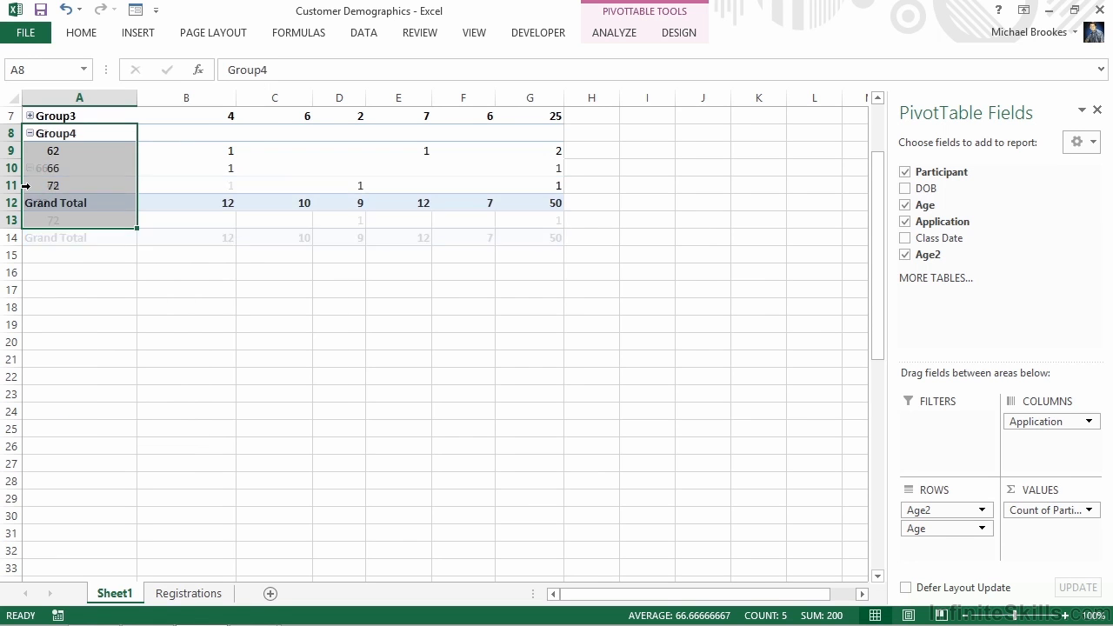
click(30, 133)
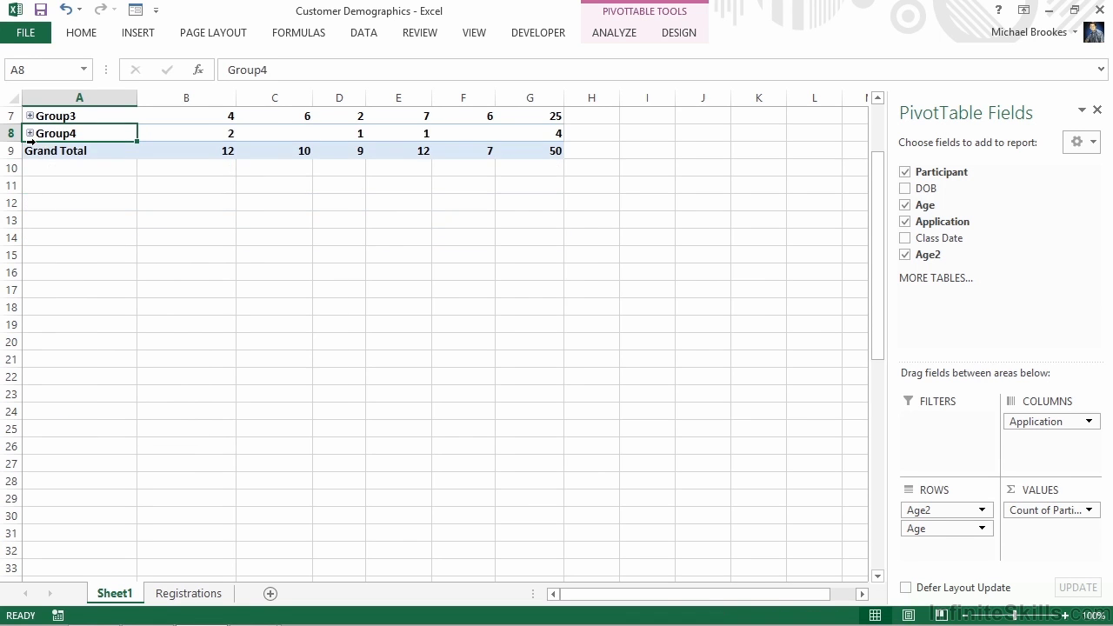
scroll(31, 141, up, 2)
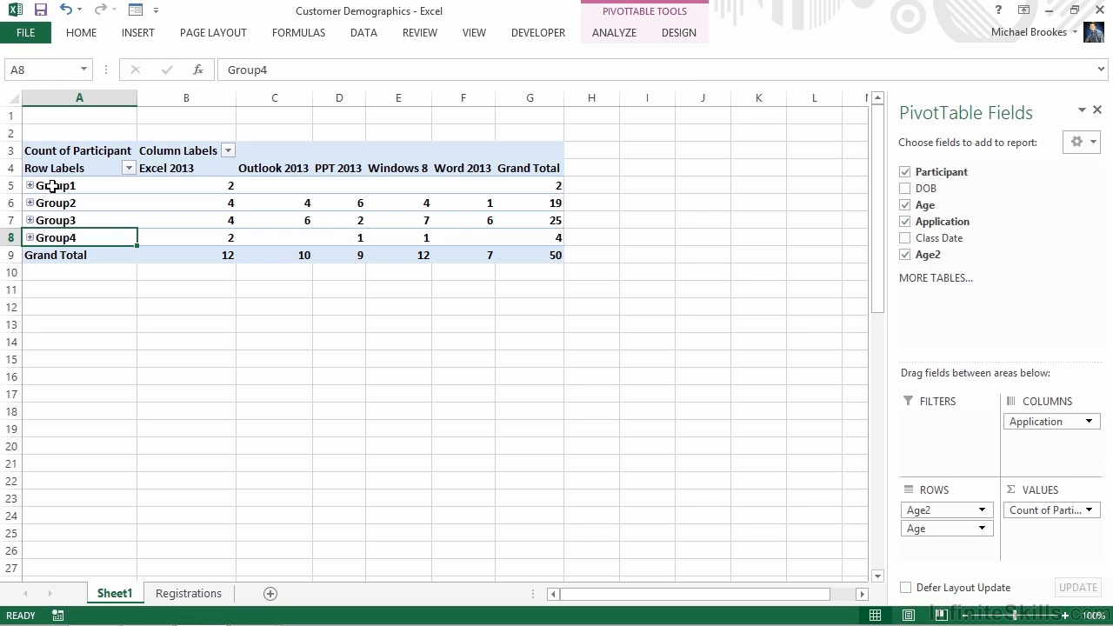
Relabel Group1 as 'Under 25' and Group2 as 'X-Gens'
click(52, 186)
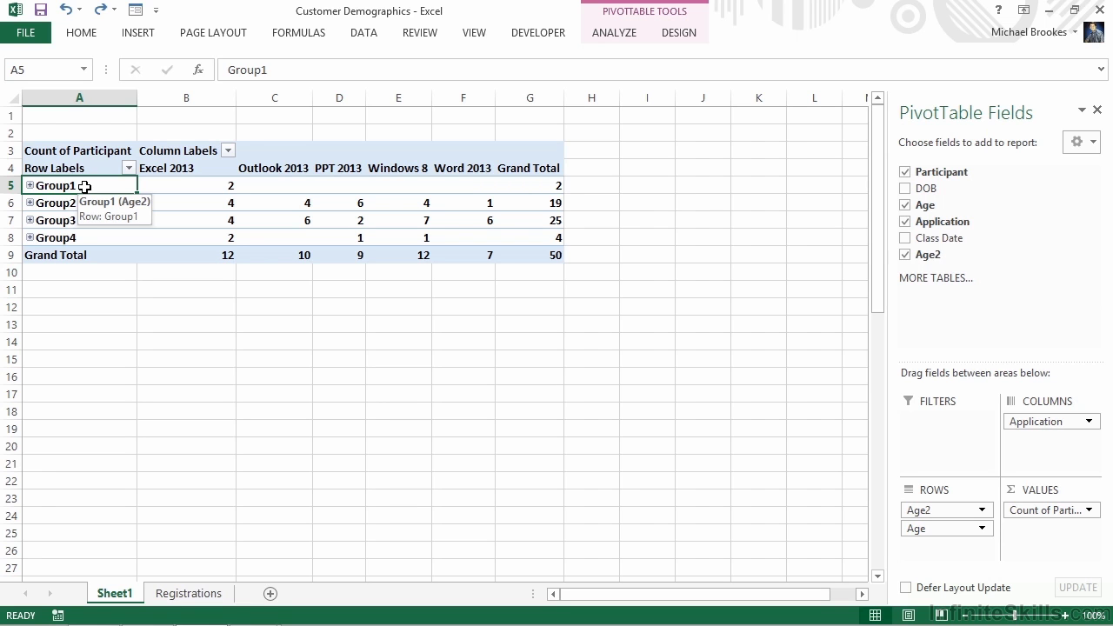
text(Under 25)
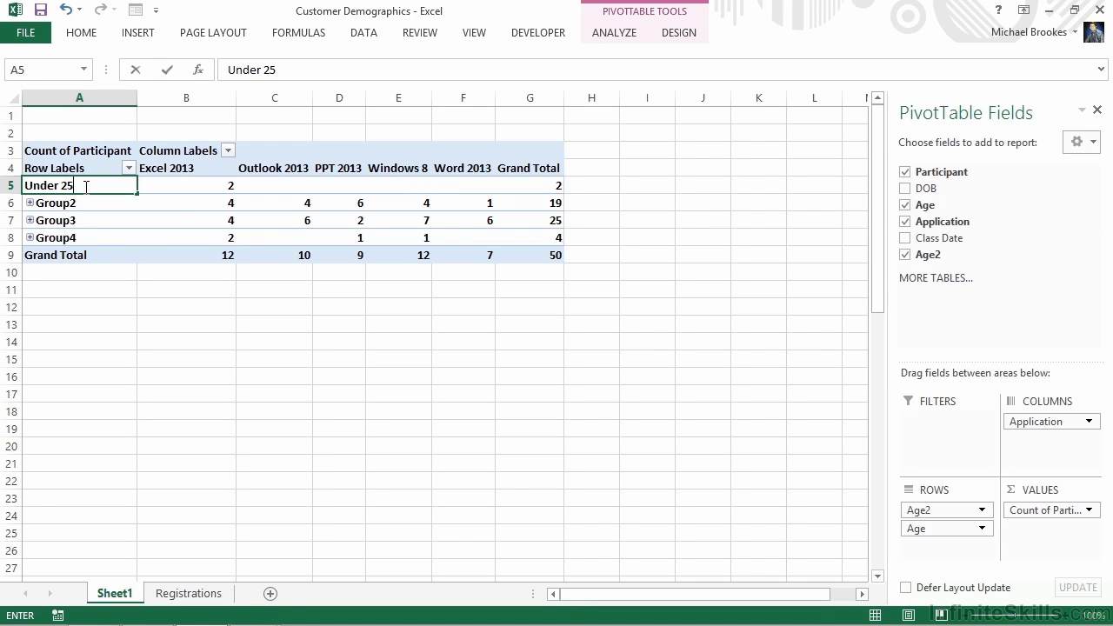
key(Return)
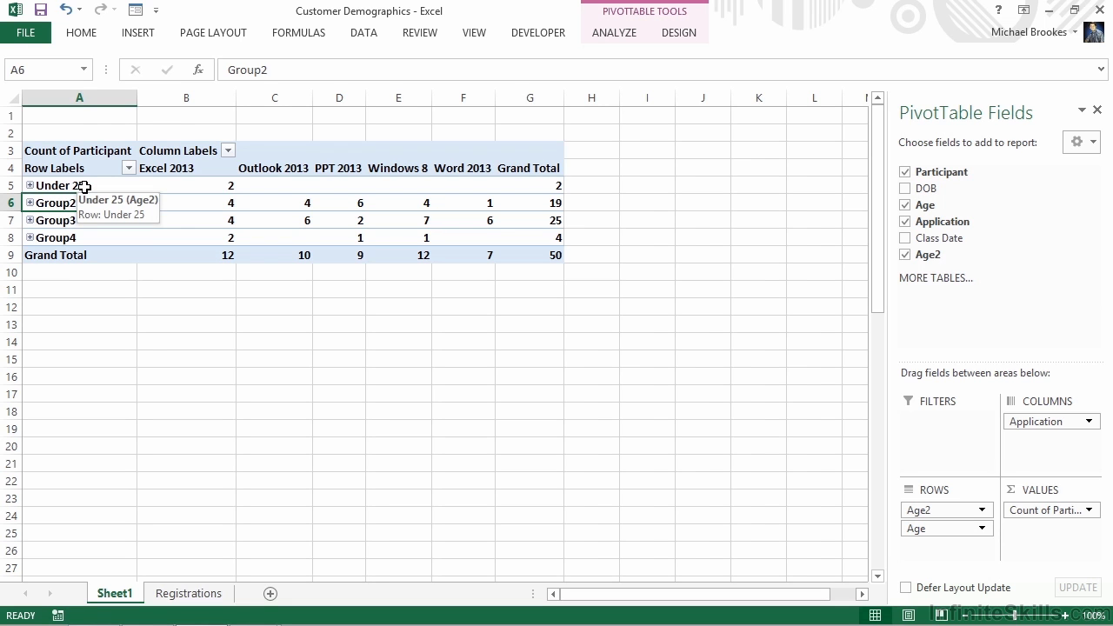
text(X-Gens)
key(Return)
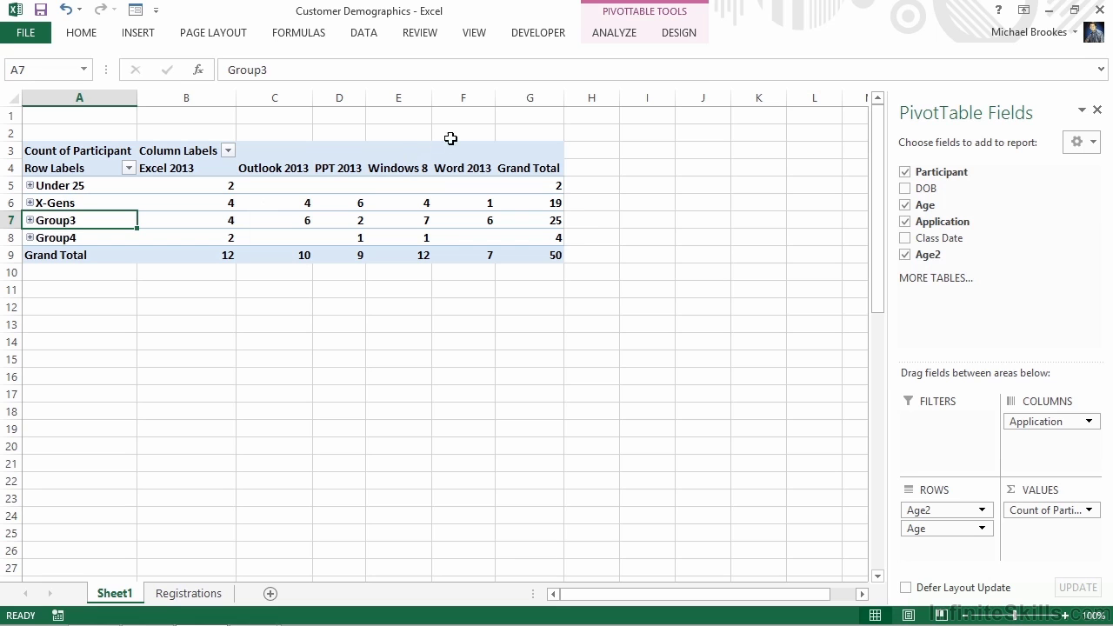
Apply a light grey style from the PivotTable Design styles gallery
click(619, 35)
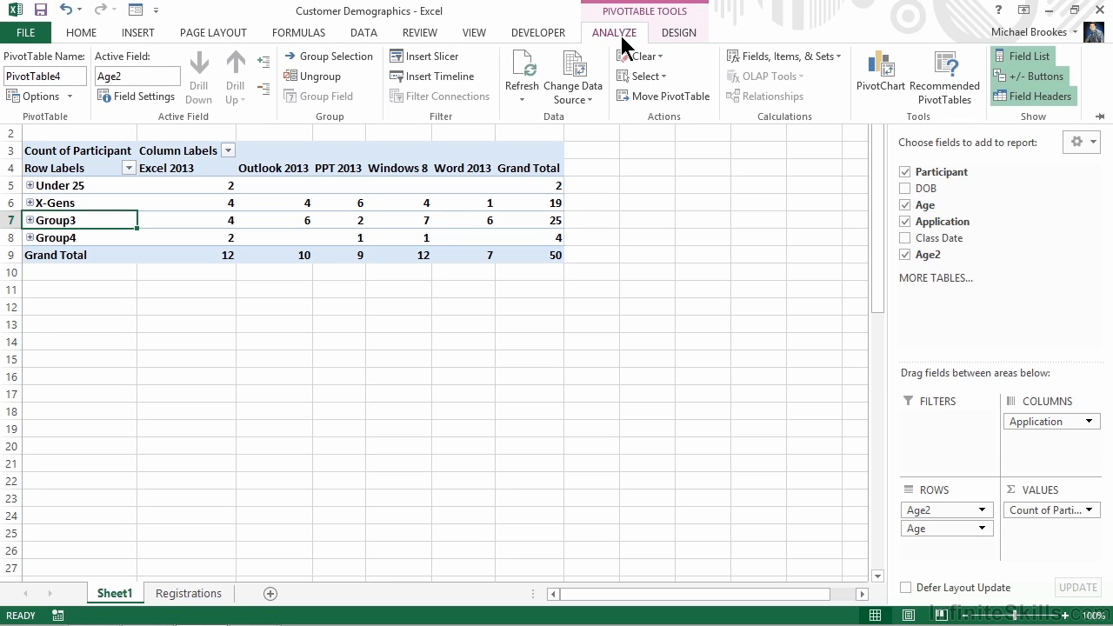
click(674, 35)
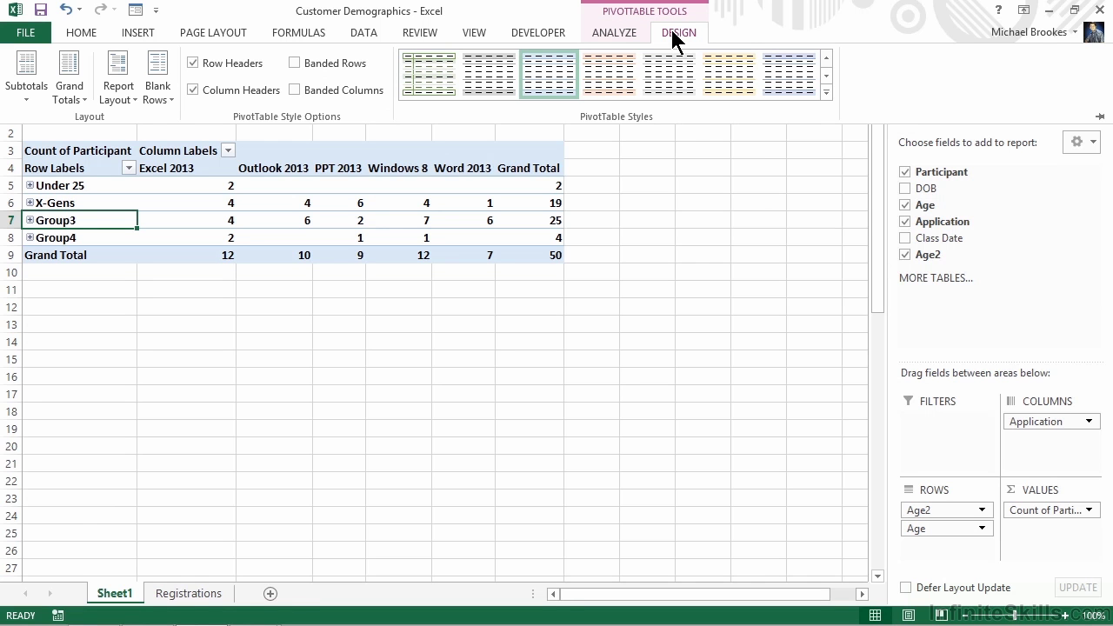
click(825, 91)
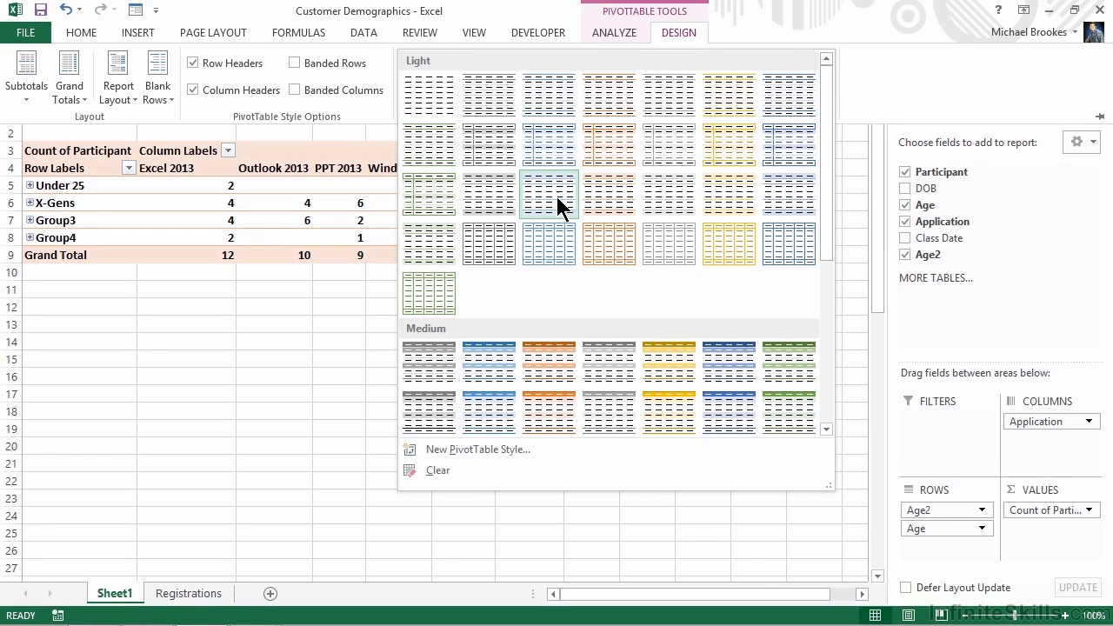
click(484, 154)
key(ctrl+F1)
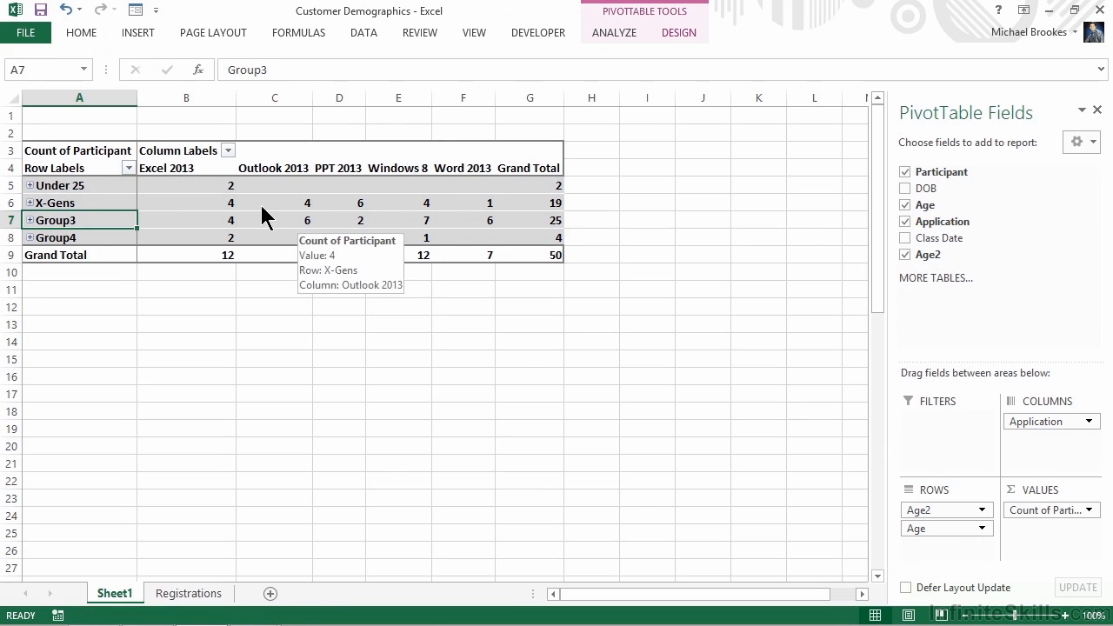
Centre-align the participant counts under each application, including the Grand Total row
drag(174, 186, 452, 252)
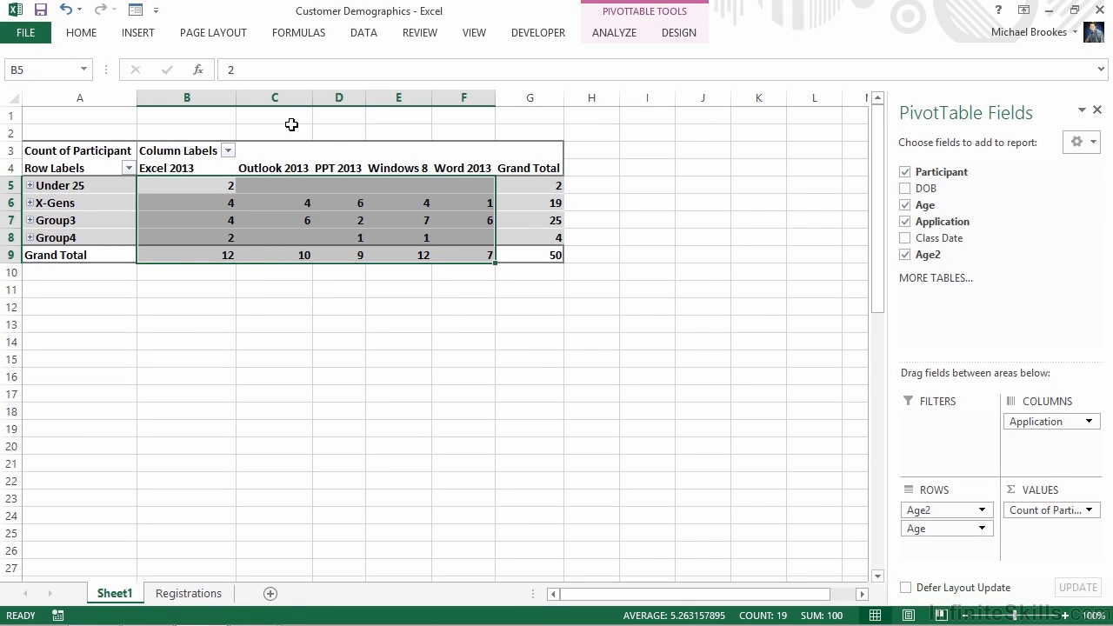
click(86, 33)
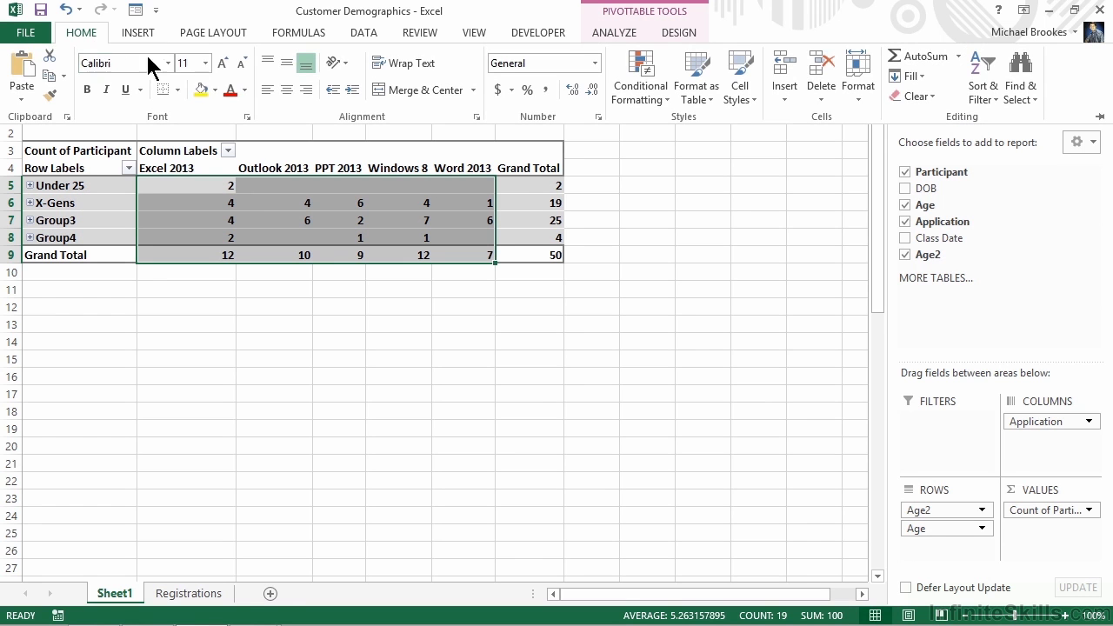
click(287, 91)
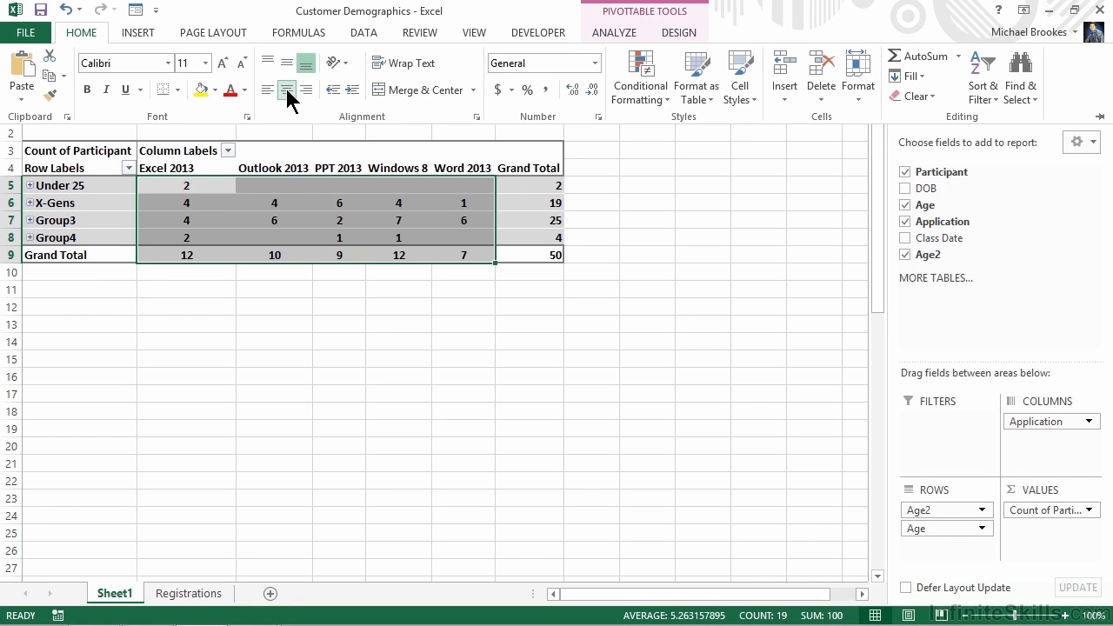
click(287, 218)
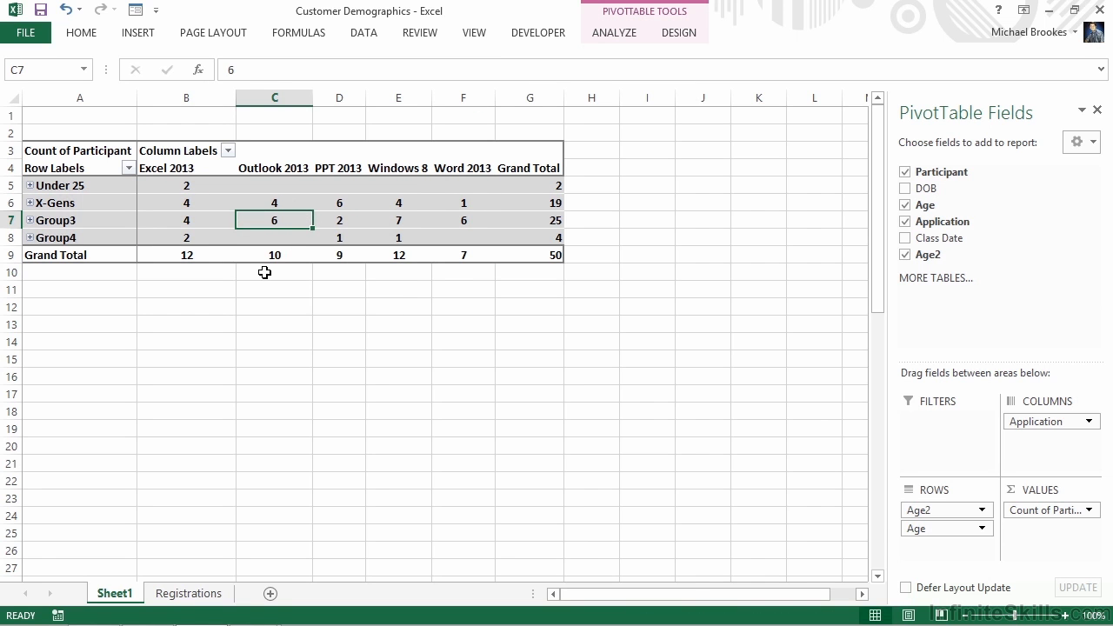
click(263, 271)
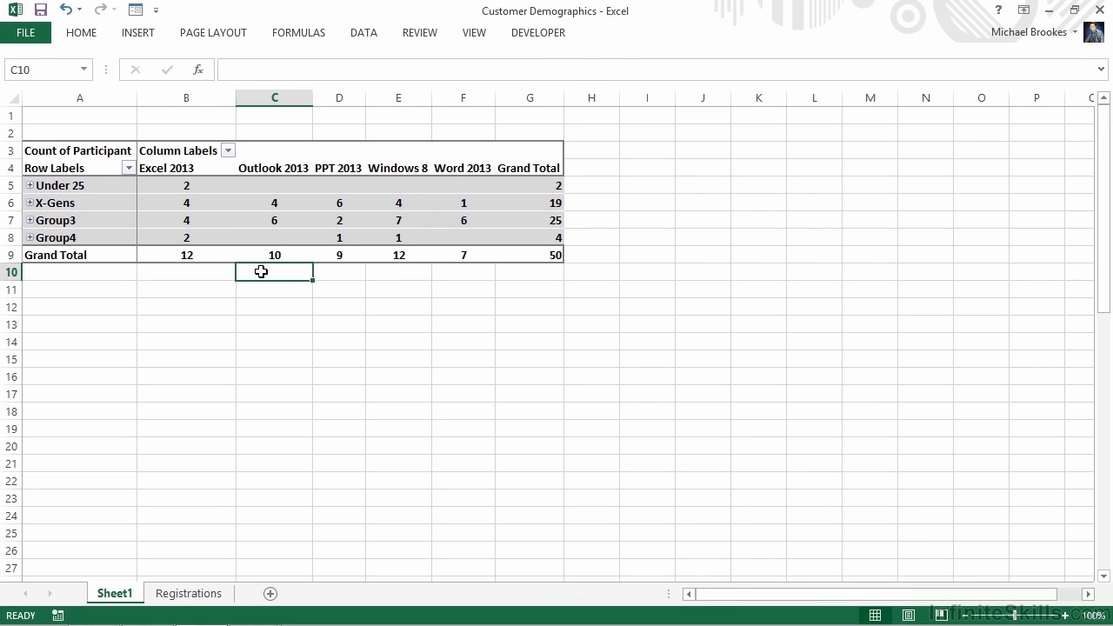